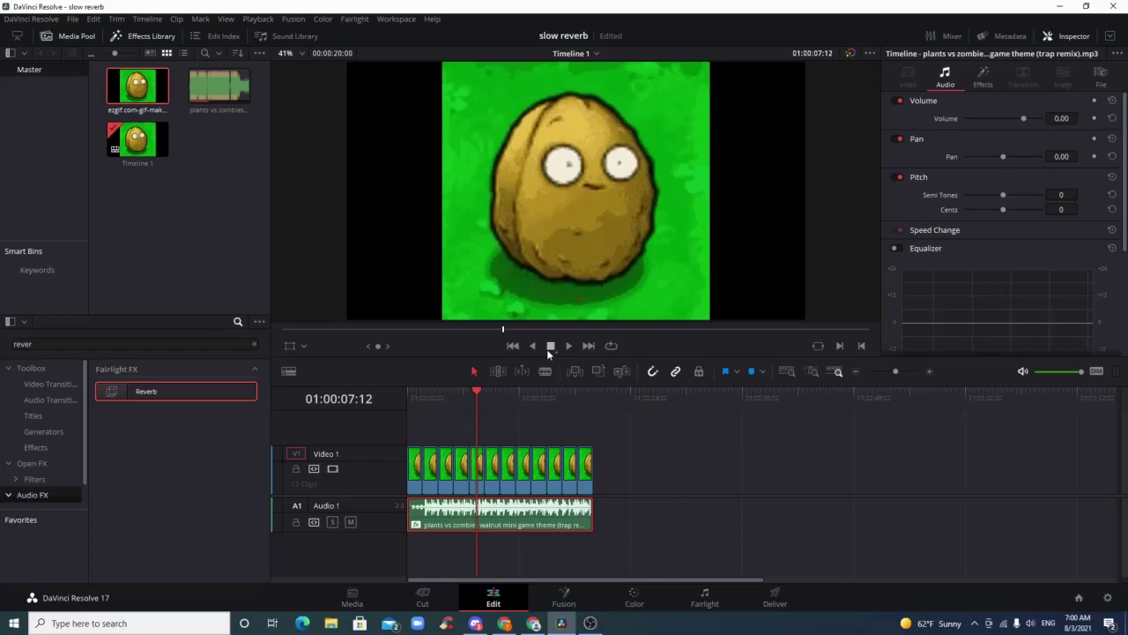
Bring Chrome to the front, put the ezgif tab first and YTMP3 second, and open a blank new tab.
{"action": "left_click", "coordinate": [533, 623]}
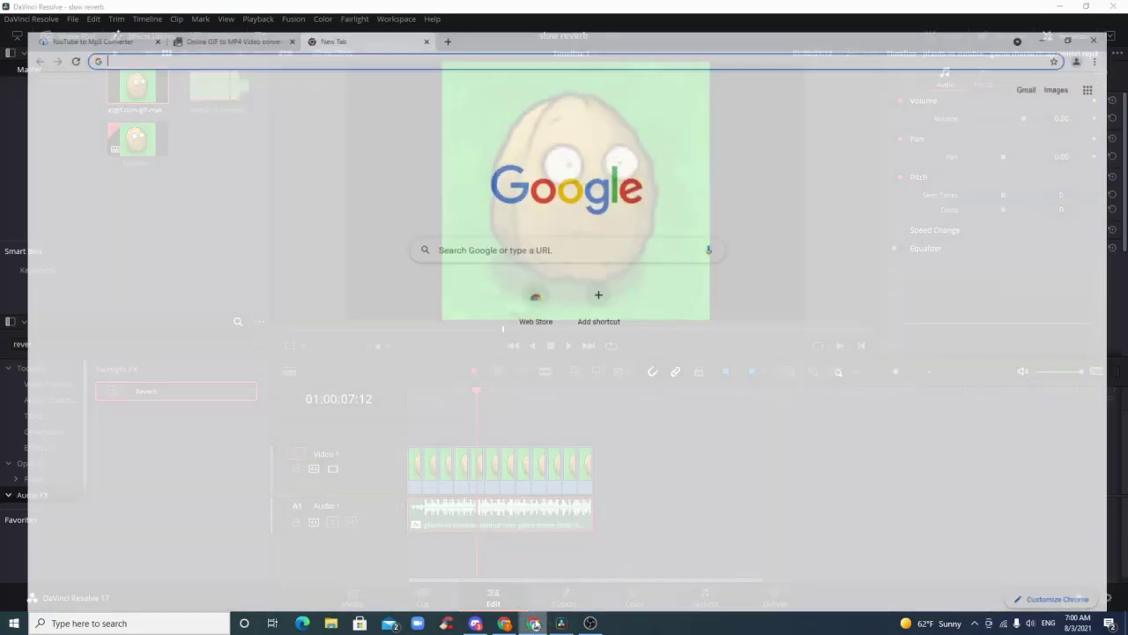
{"action": "left_click_drag", "start_coordinate": [55, 5], "coordinate": [252, 24]}
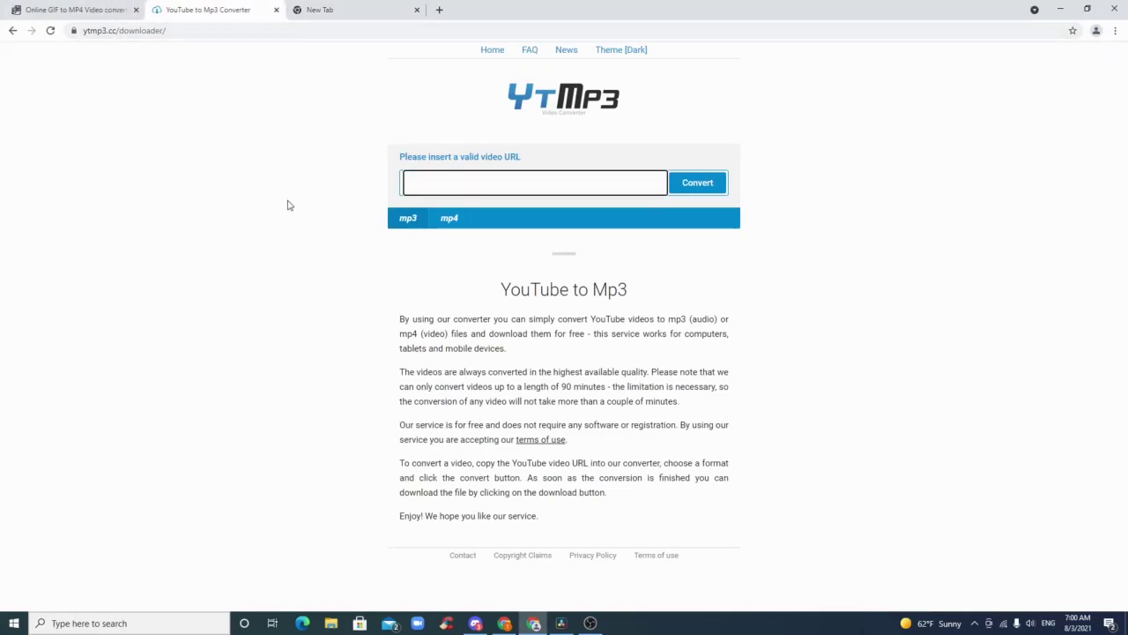
{"action": "left_click_drag", "start_coordinate": [120, 5], "coordinate": [88, 7]}
{"action": "left_click", "coordinate": [231, 10]}
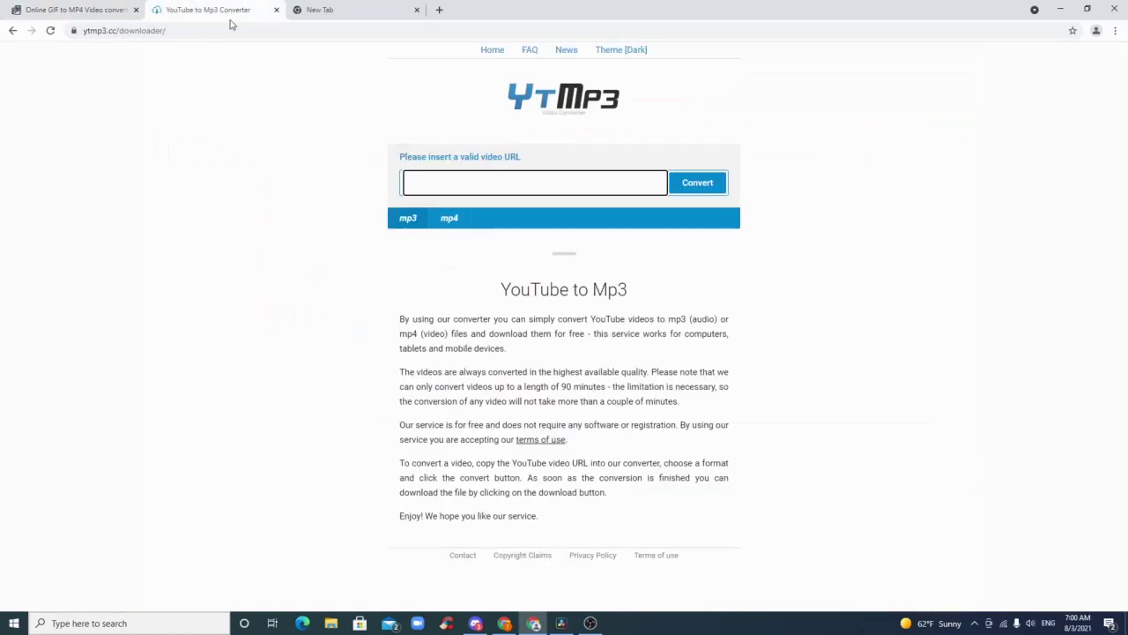
{"action": "left_click", "coordinate": [350, 7]}
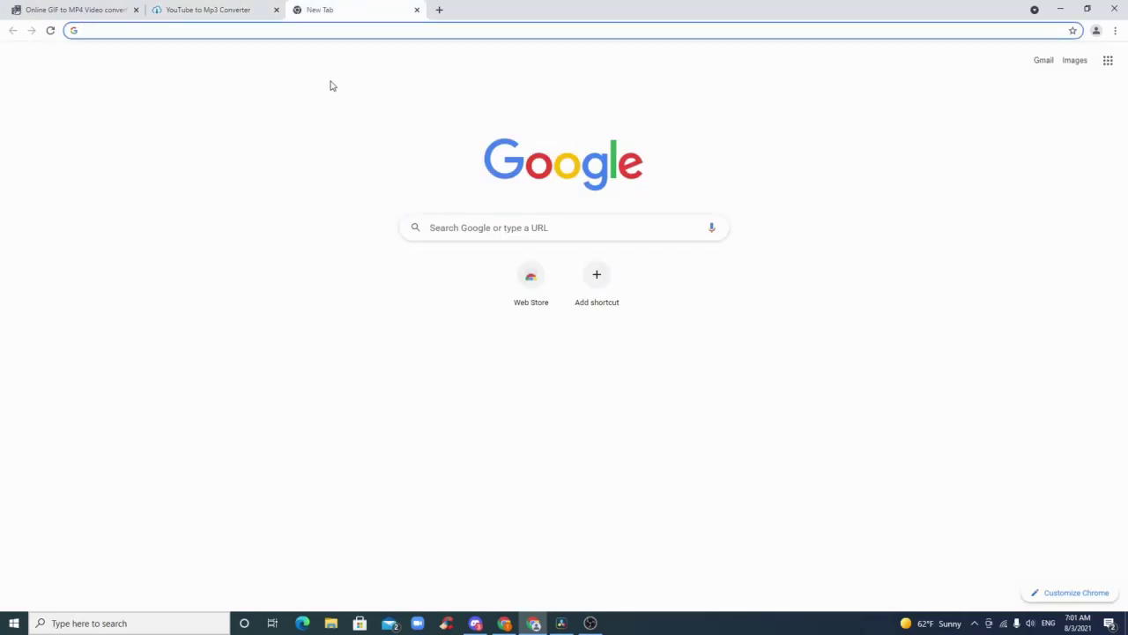
Go to youtube.com and search for 'sorry justin bieber'.
{"action": "type", "text": "youtube"}
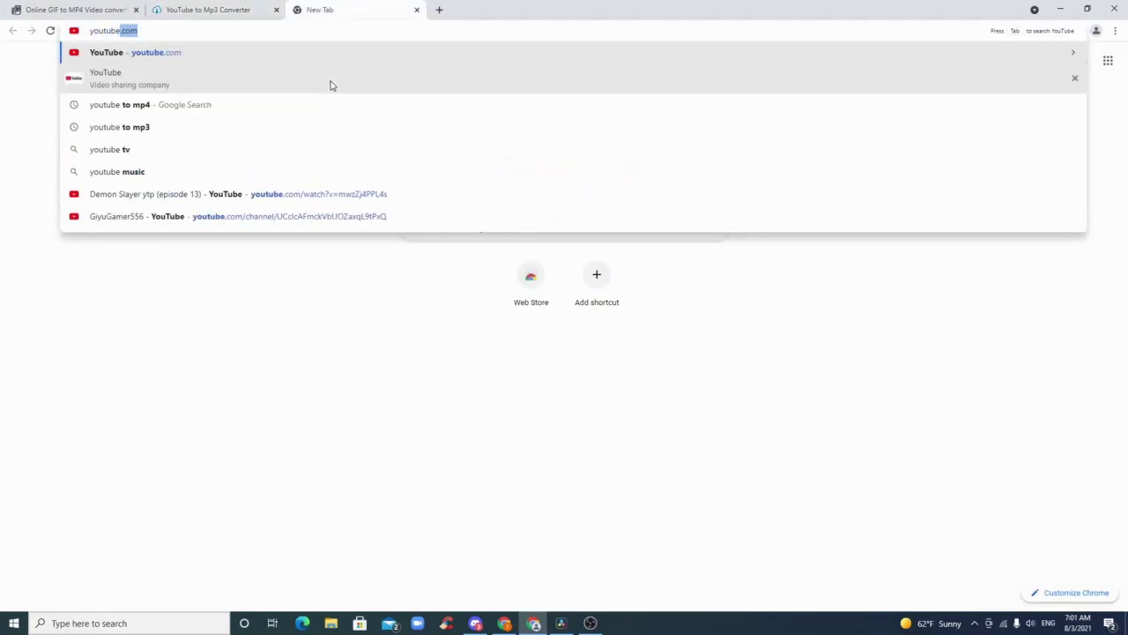
{"action": "key", "text": "Return"}
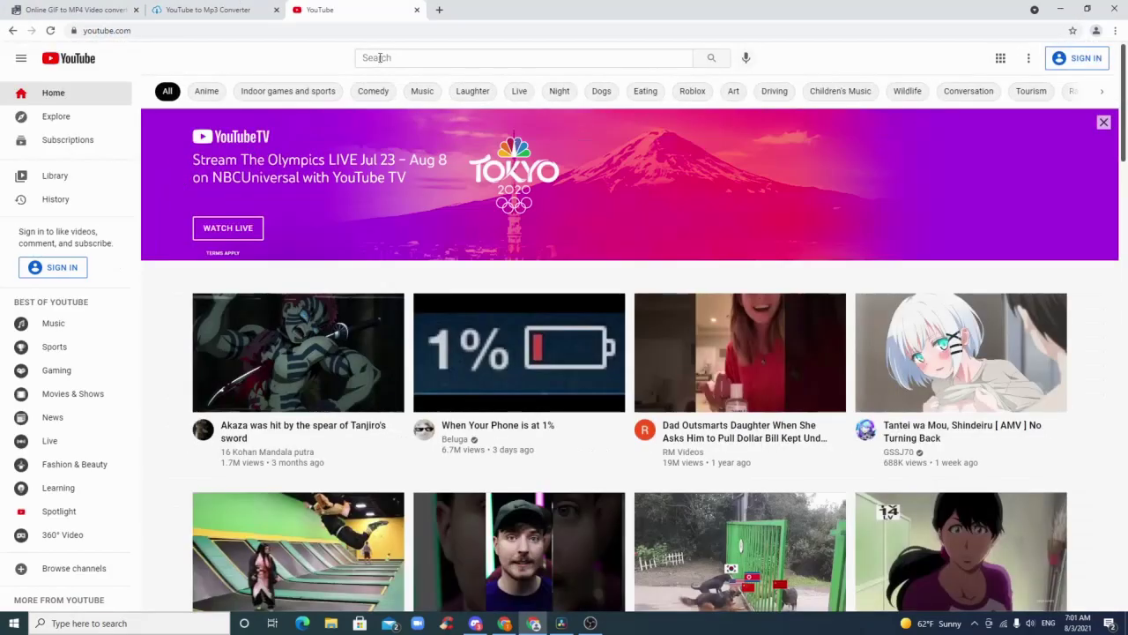
{"action": "left_click", "coordinate": [379, 57]}
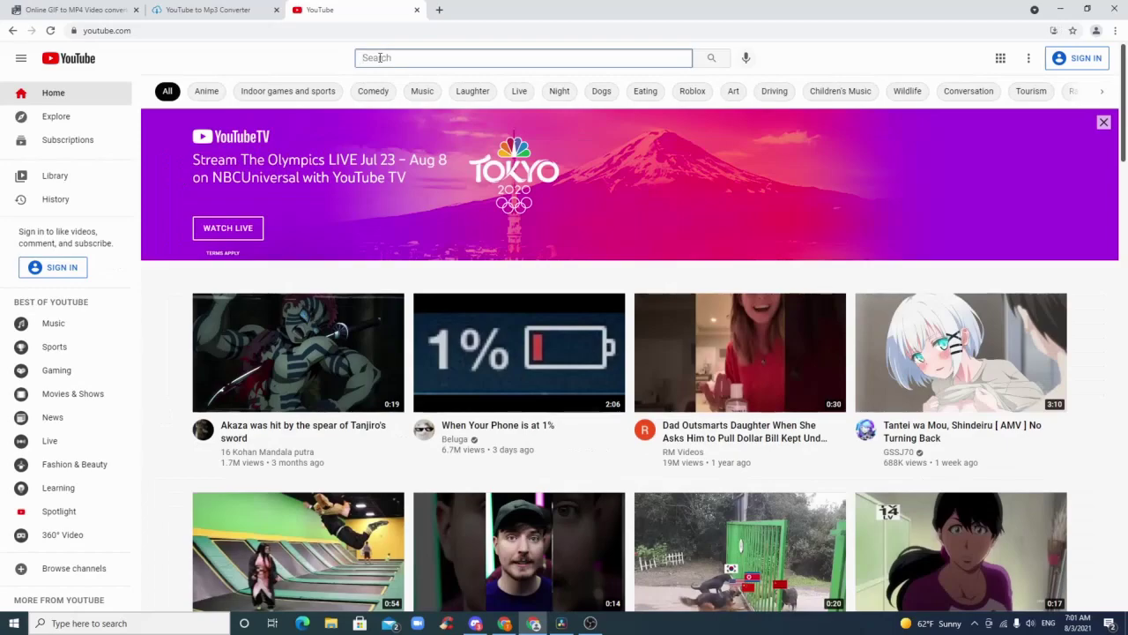
{"action": "type", "text": "spid"}
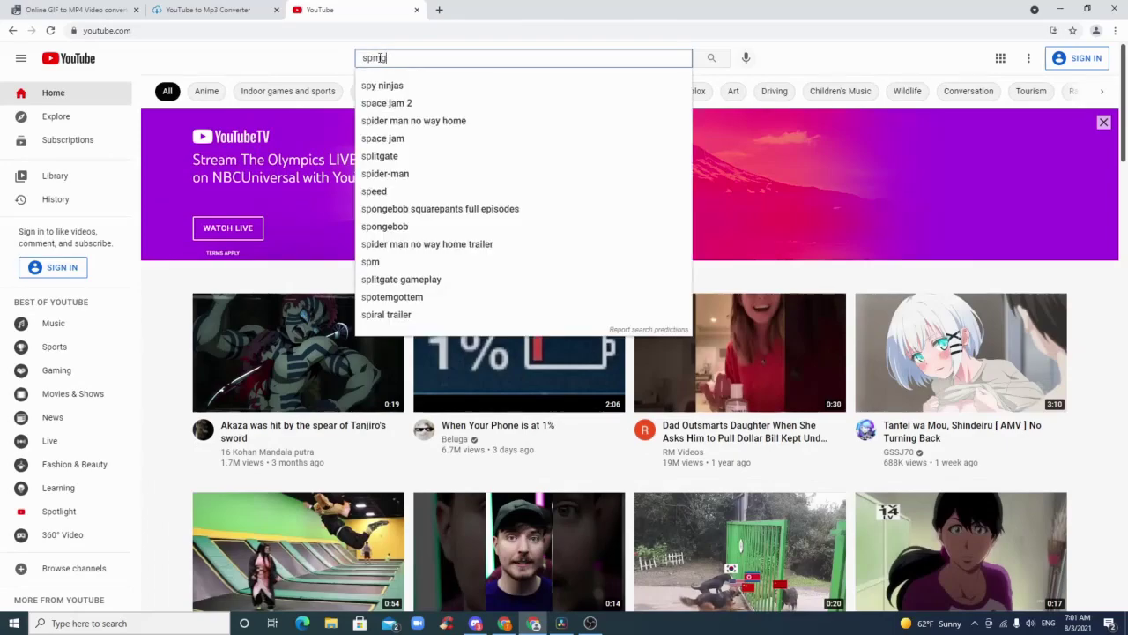
{"action": "key", "text": "BackSpace"}
{"action": "key", "text": "BackSpace"}
{"action": "key", "text": "BackSpace"}
{"action": "key", "text": "BackSpace"}
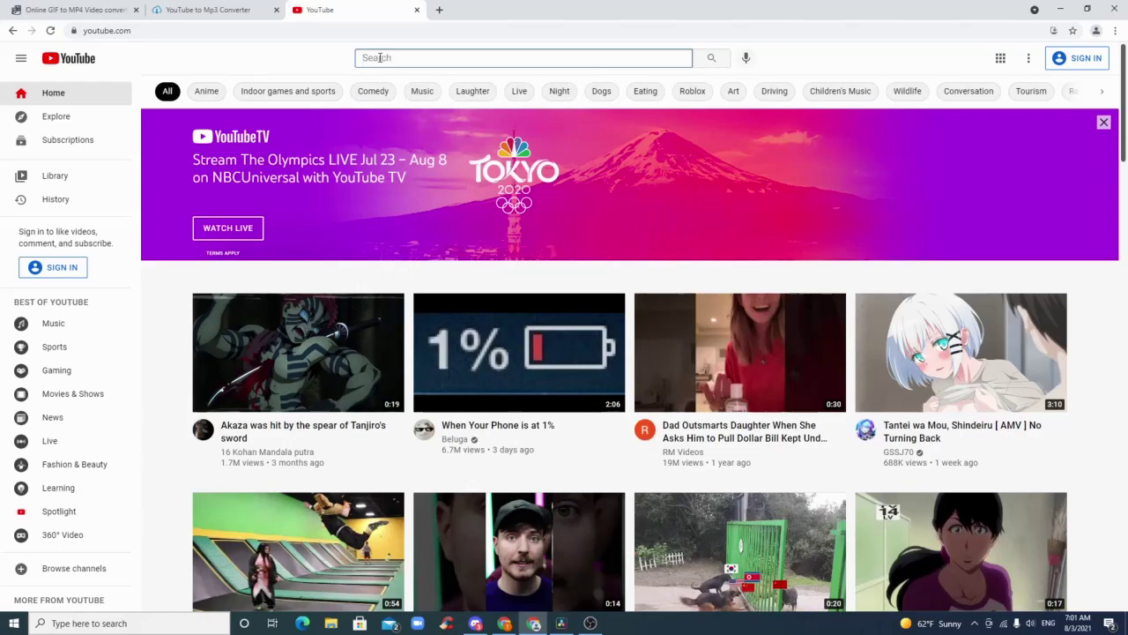
{"action": "type", "text": "sorry"}
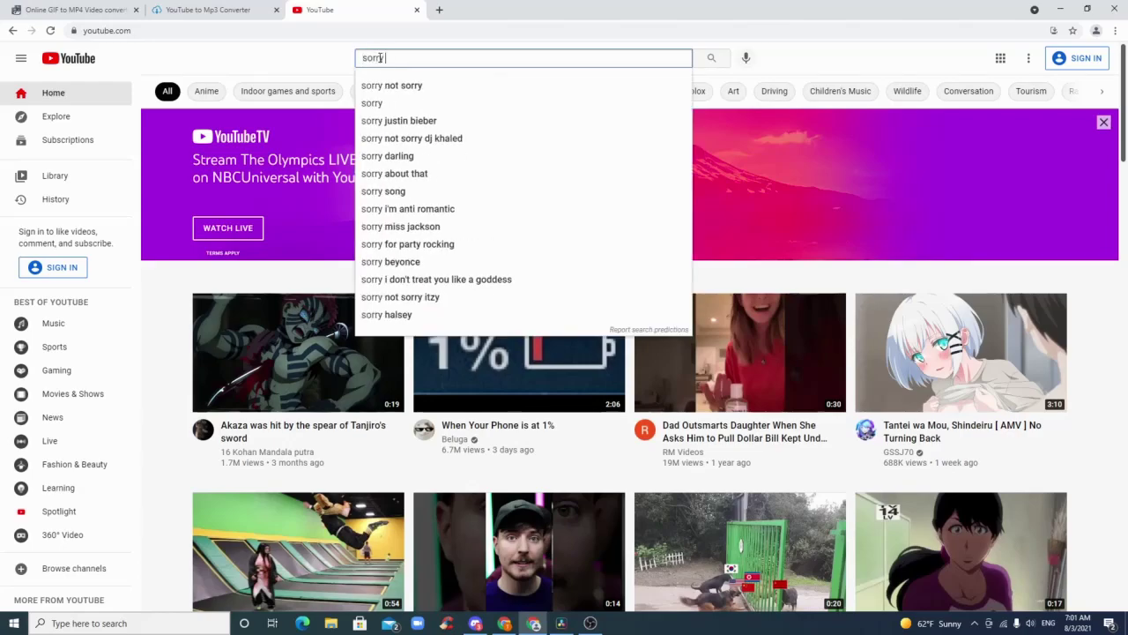
{"action": "left_click", "coordinate": [436, 104]}
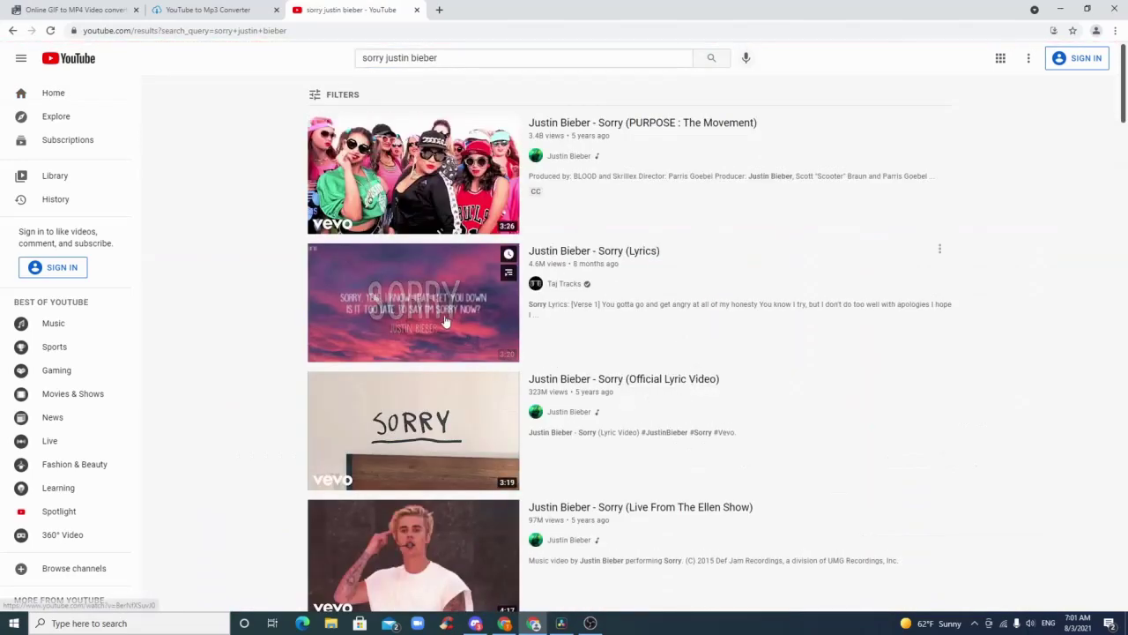
Open the Justin Bieber - Sorry (Lyrics) video and copy its web address.
{"action": "left_click", "coordinate": [419, 311]}
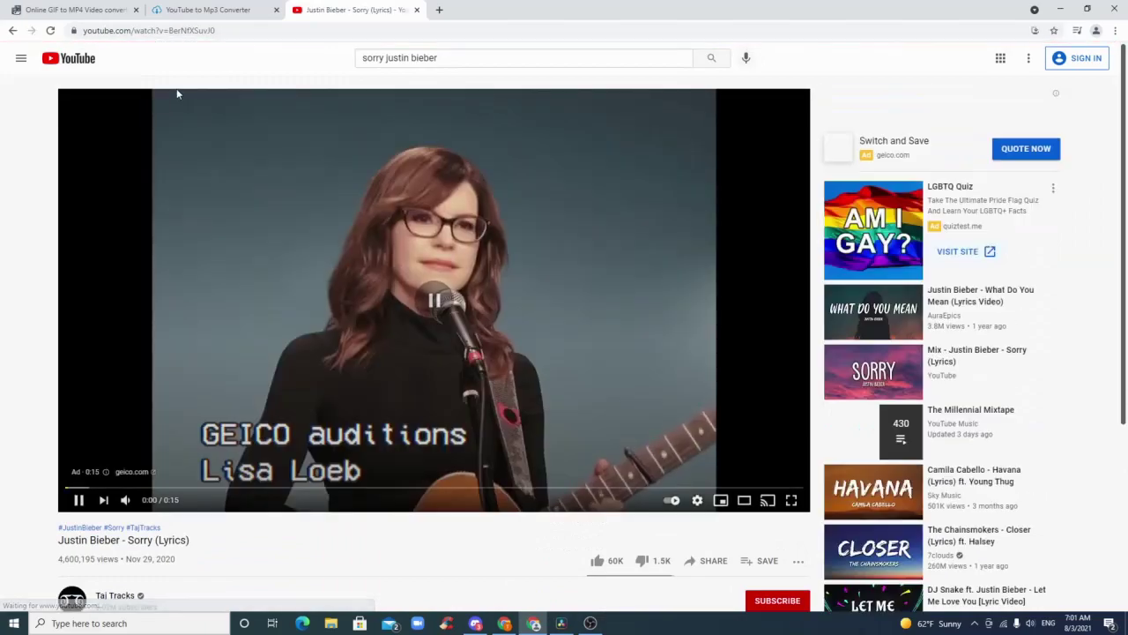
{"action": "right_click", "coordinate": [175, 29]}
{"action": "left_click", "coordinate": [194, 89]}
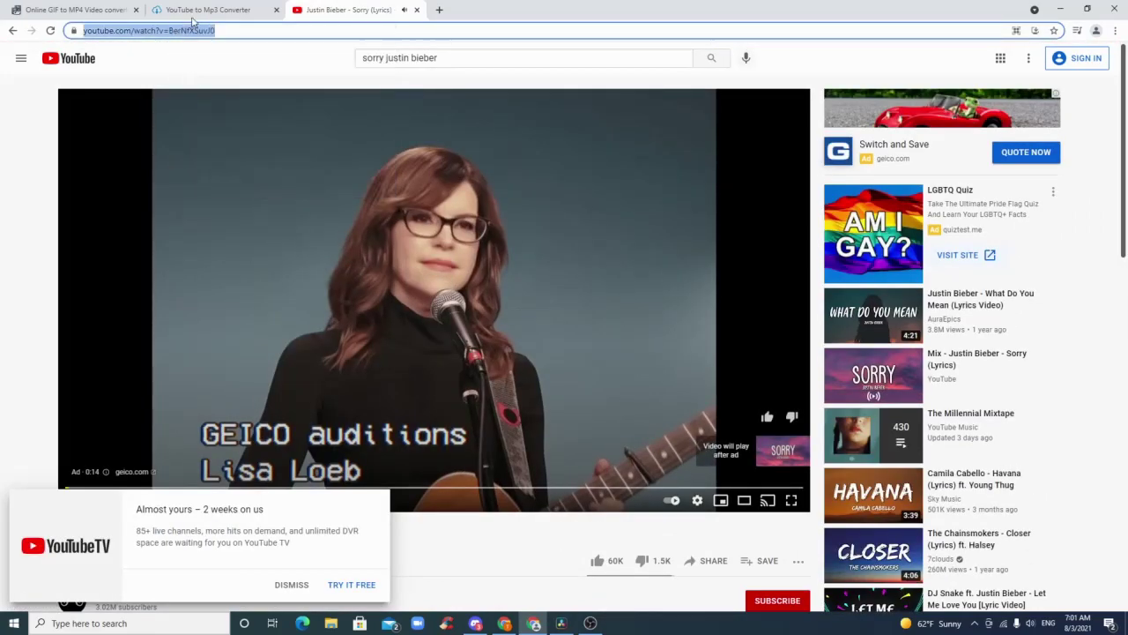
{"action": "left_click", "coordinate": [199, 10]}
Paste the Sorry (Lyrics) link into YTMP3 and convert it to mp3, dismissing the pop-ups.
{"action": "key", "text": "ctrl+v"}
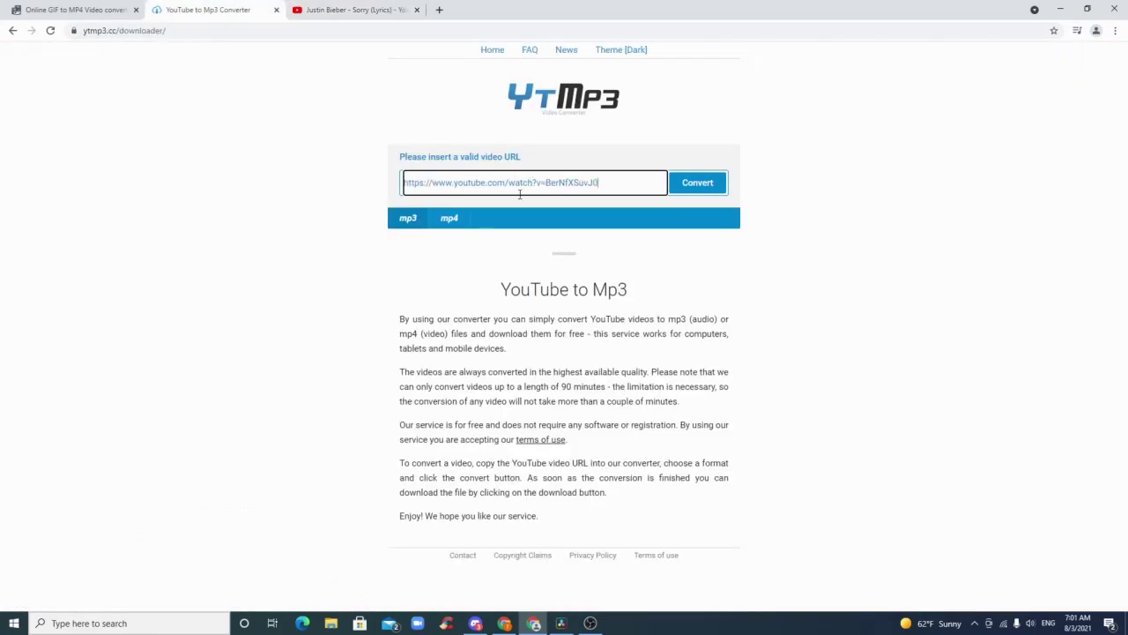
{"action": "left_click", "coordinate": [693, 190]}
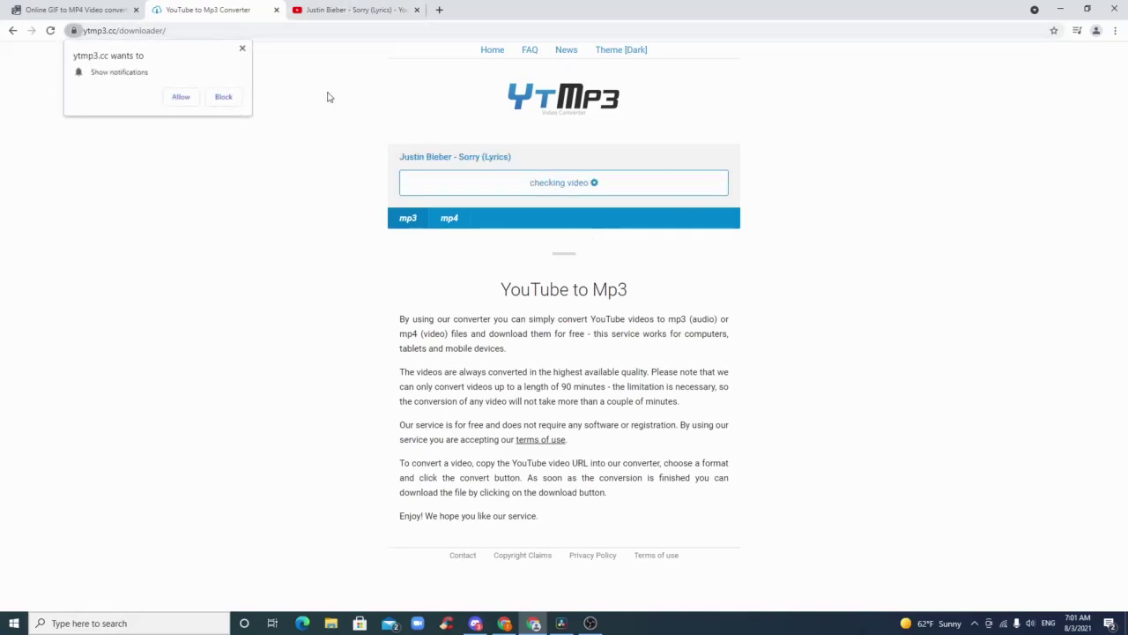
{"action": "left_click", "coordinate": [242, 47]}
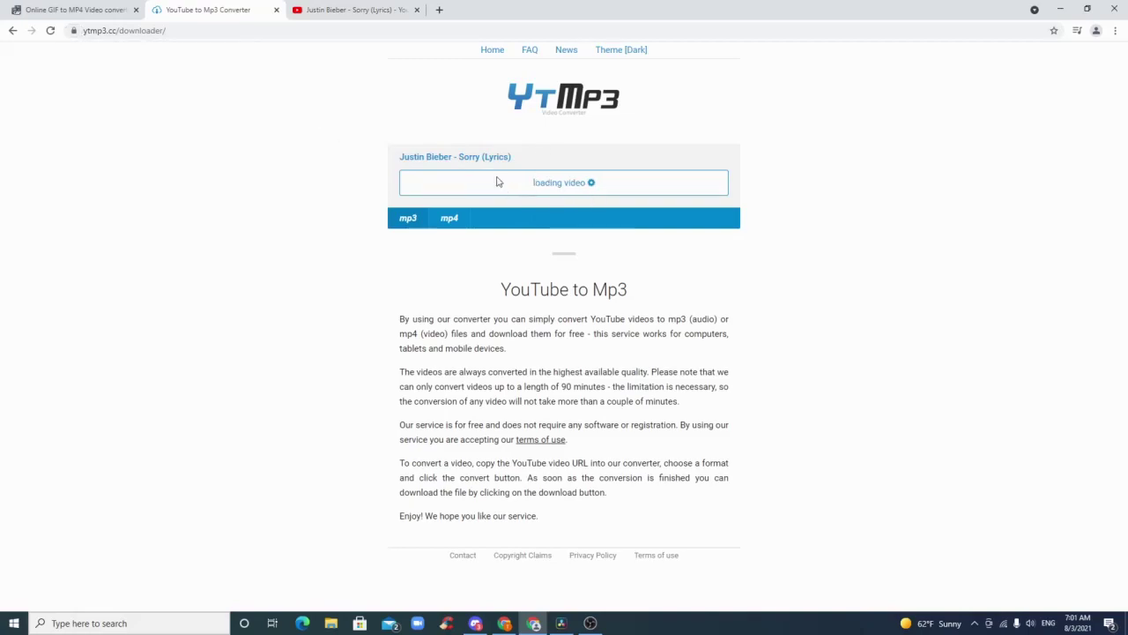
{"action": "left_click", "coordinate": [361, 10]}
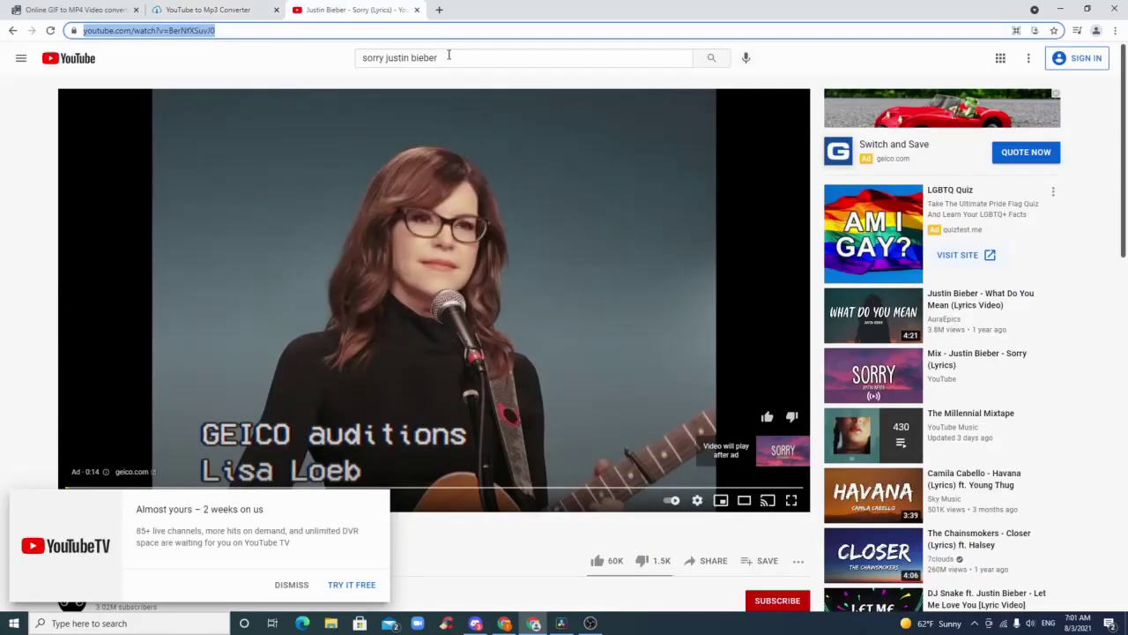
{"action": "left_click", "coordinate": [291, 585]}
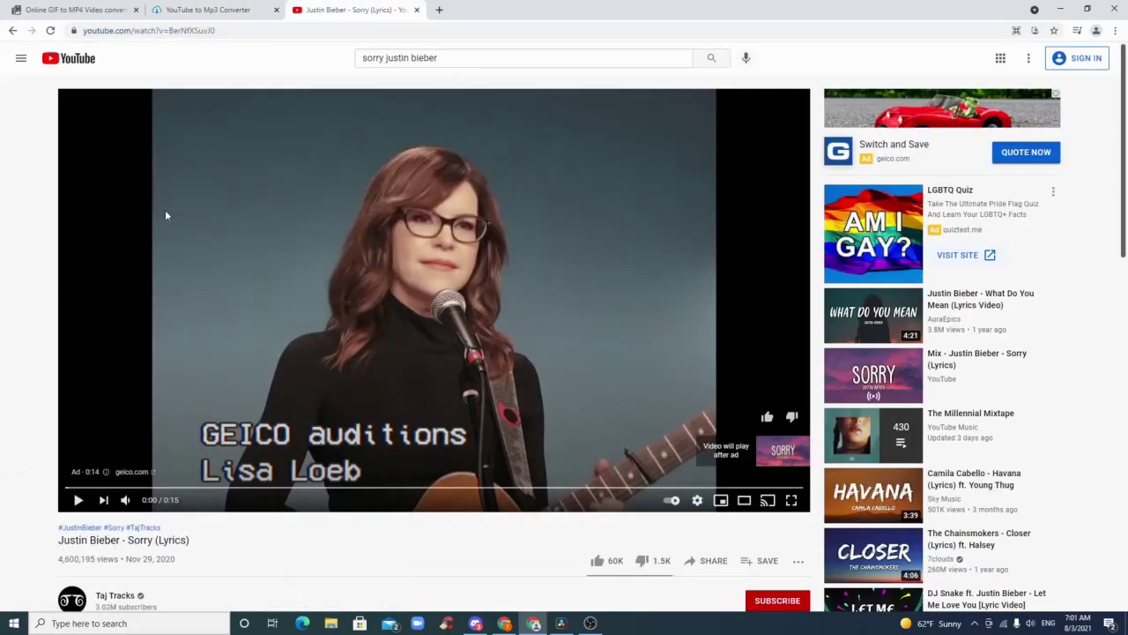
{"action": "left_click", "coordinate": [192, 7]}
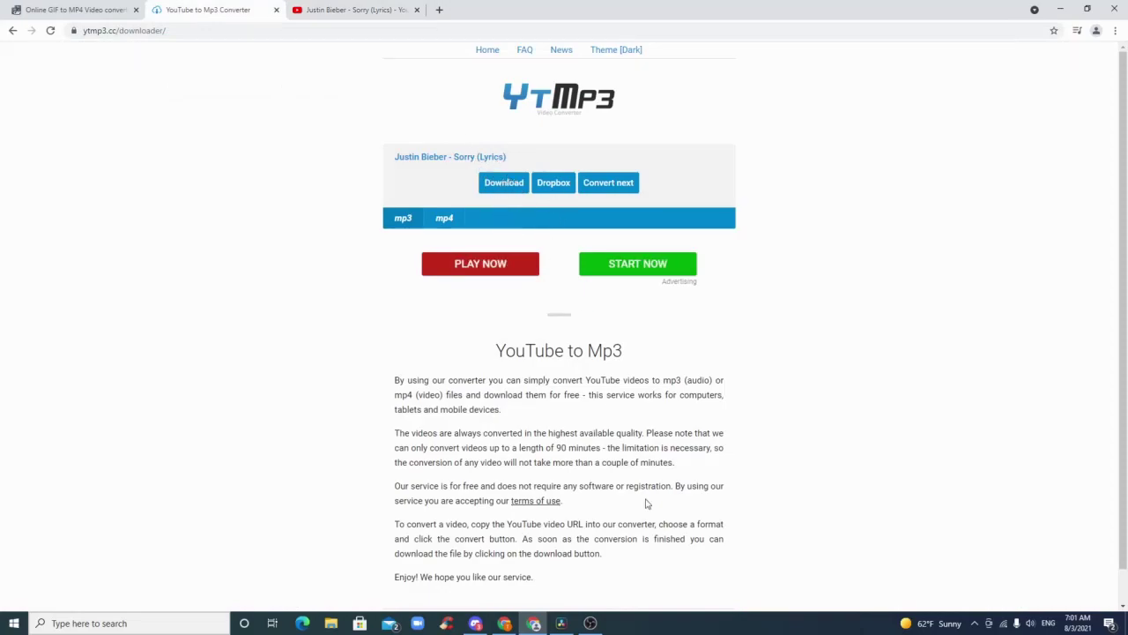
{"action": "left_click", "coordinate": [561, 623]}
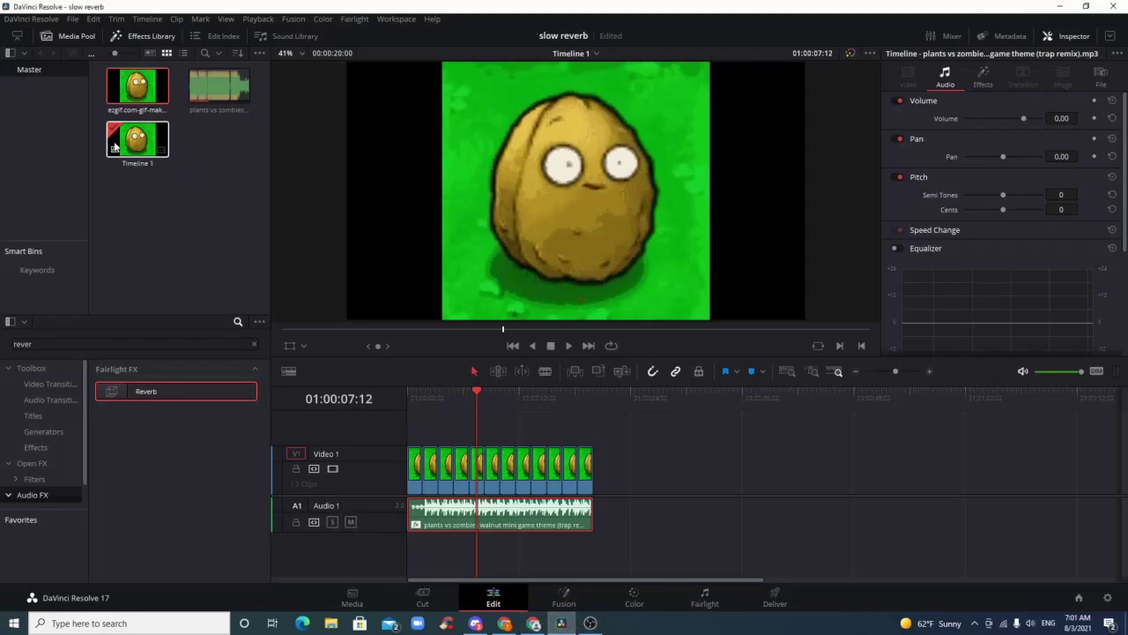
{"action": "left_click", "coordinate": [68, 21]}
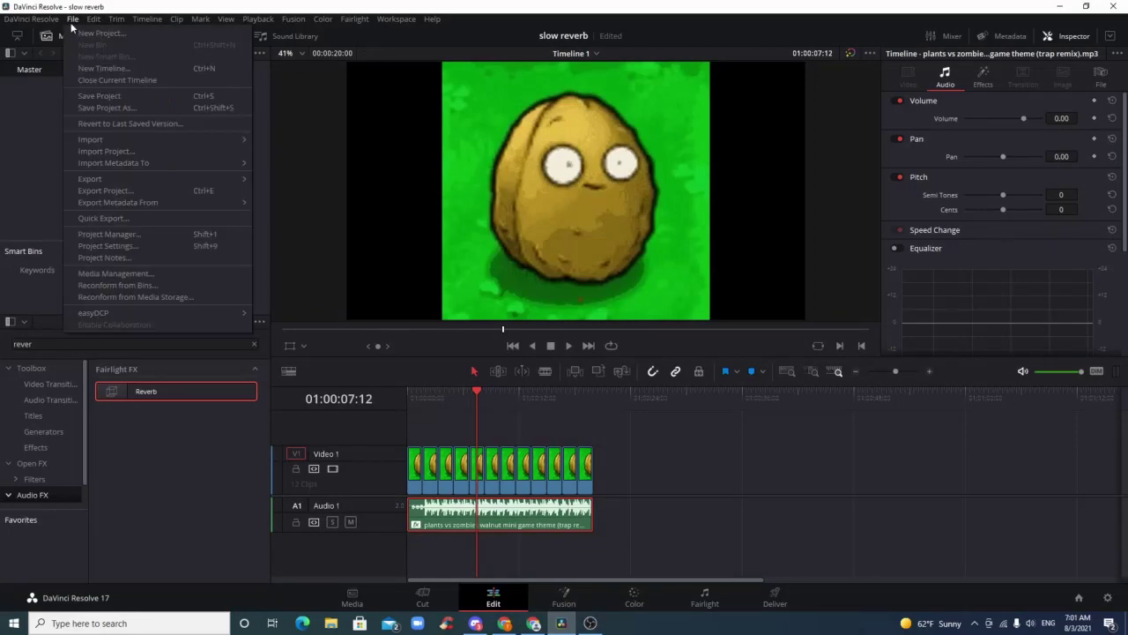
{"action": "mouse_move", "coordinate": [162, 143]}
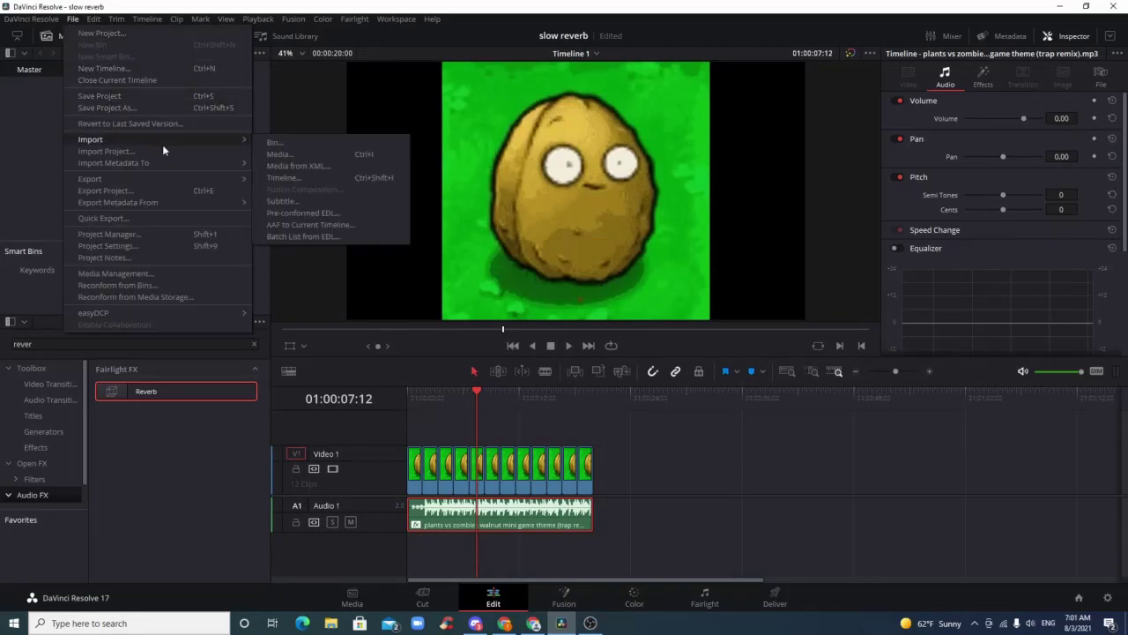
{"action": "left_click", "coordinate": [278, 153]}
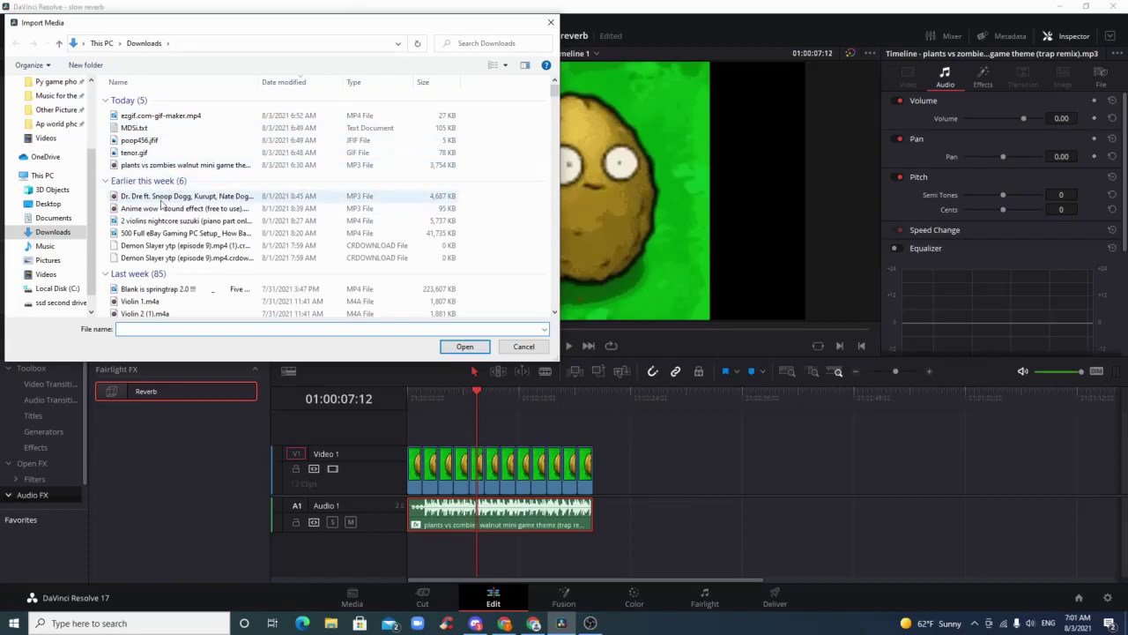
{"action": "left_click", "coordinate": [551, 22]}
{"action": "mouse_move", "coordinate": [564, 632]}
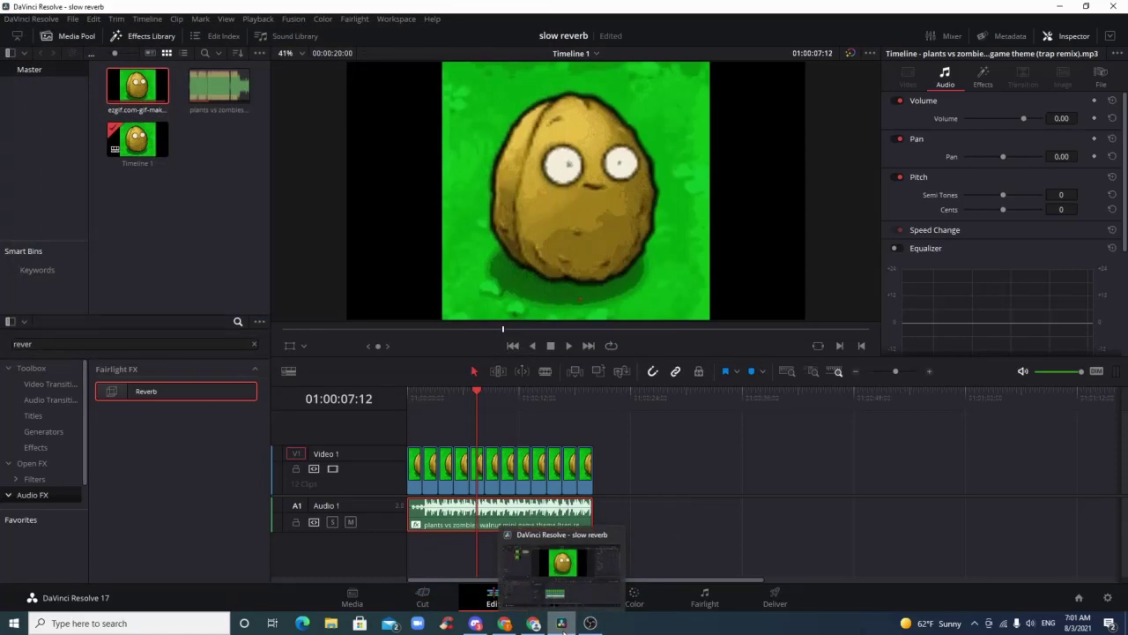
Back in Chrome, run a Google search for just 'gif' in a new tab.
{"action": "left_click", "coordinate": [533, 624]}
{"action": "left_click", "coordinate": [49, 9]}
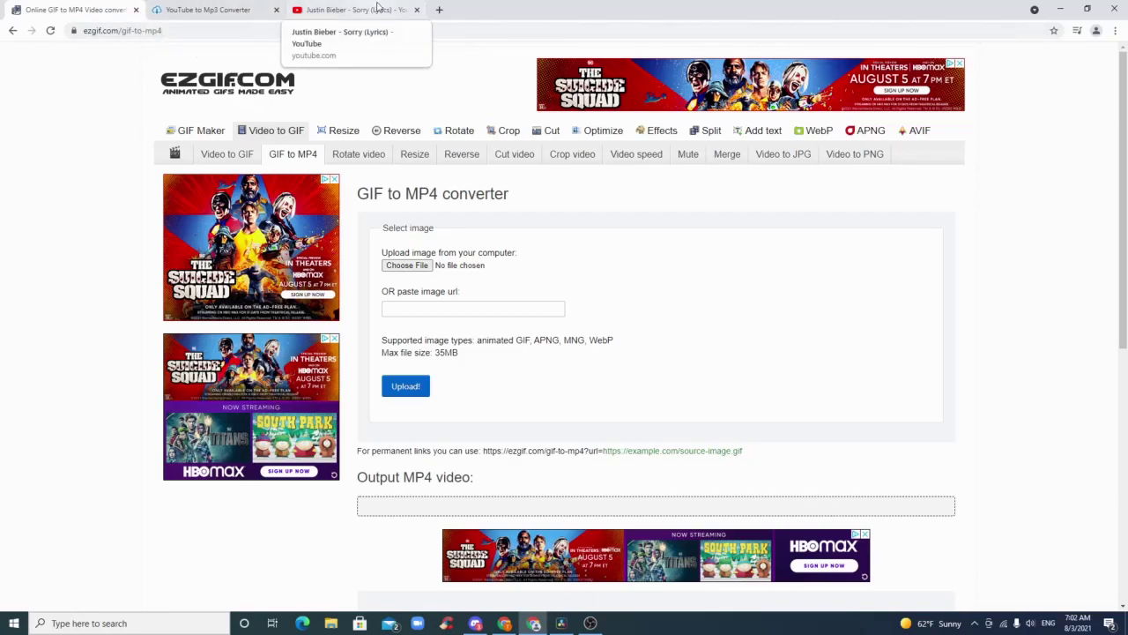
{"action": "left_click", "coordinate": [439, 10]}
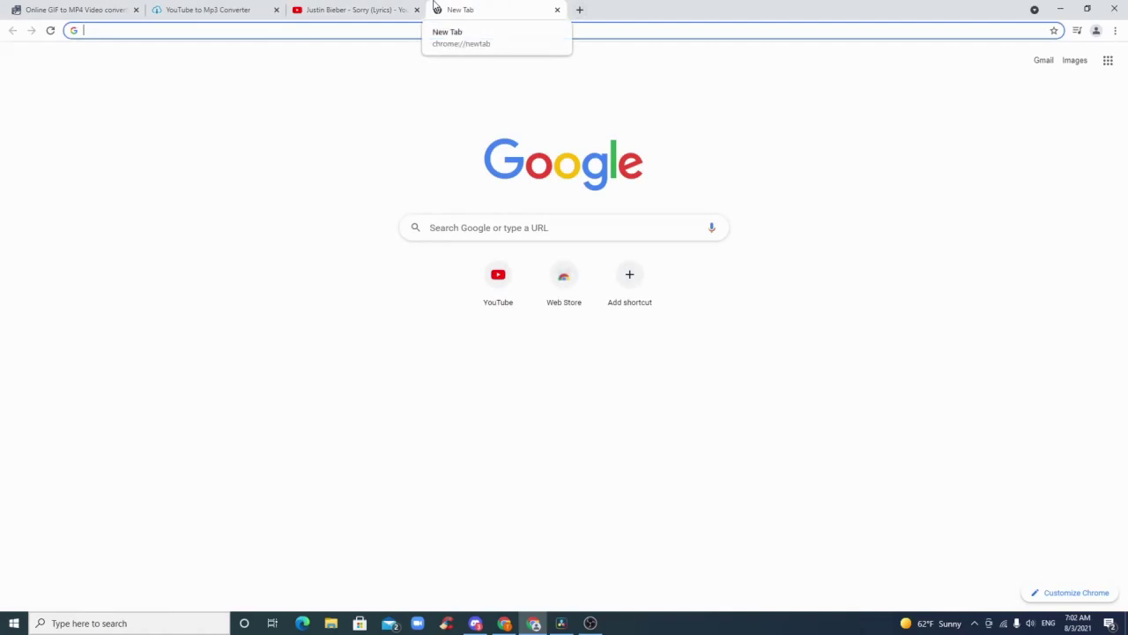
{"action": "type", "text": "gif"}
{"action": "key", "text": "Return"}
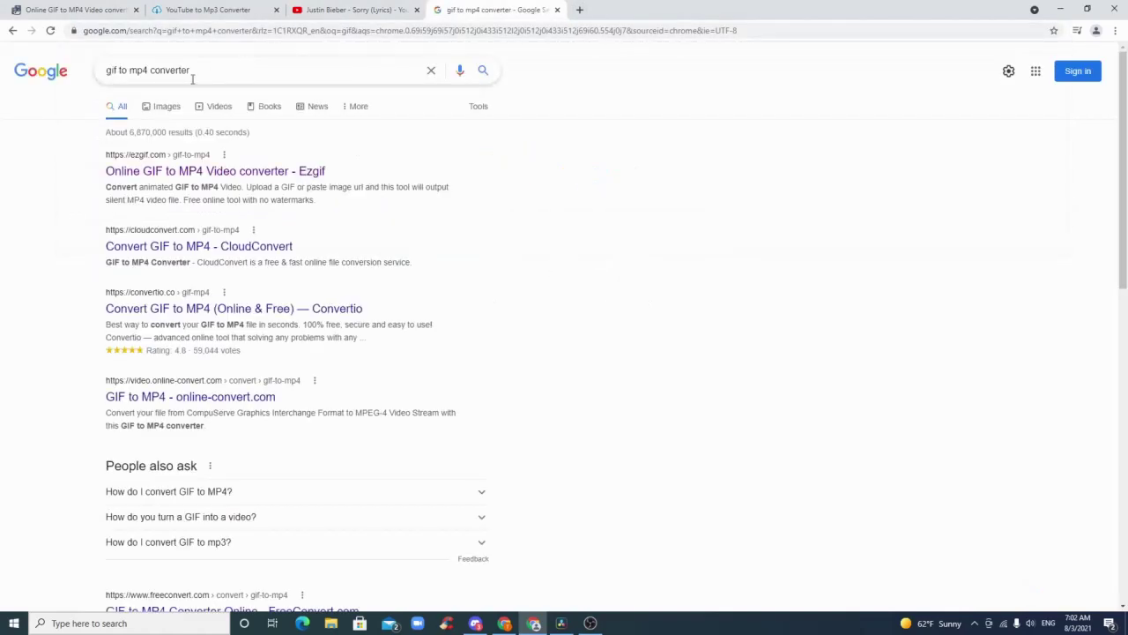
{"action": "left_click_drag", "start_coordinate": [192, 78], "coordinate": [117, 79]}
{"action": "key", "text": "BackSpace"}
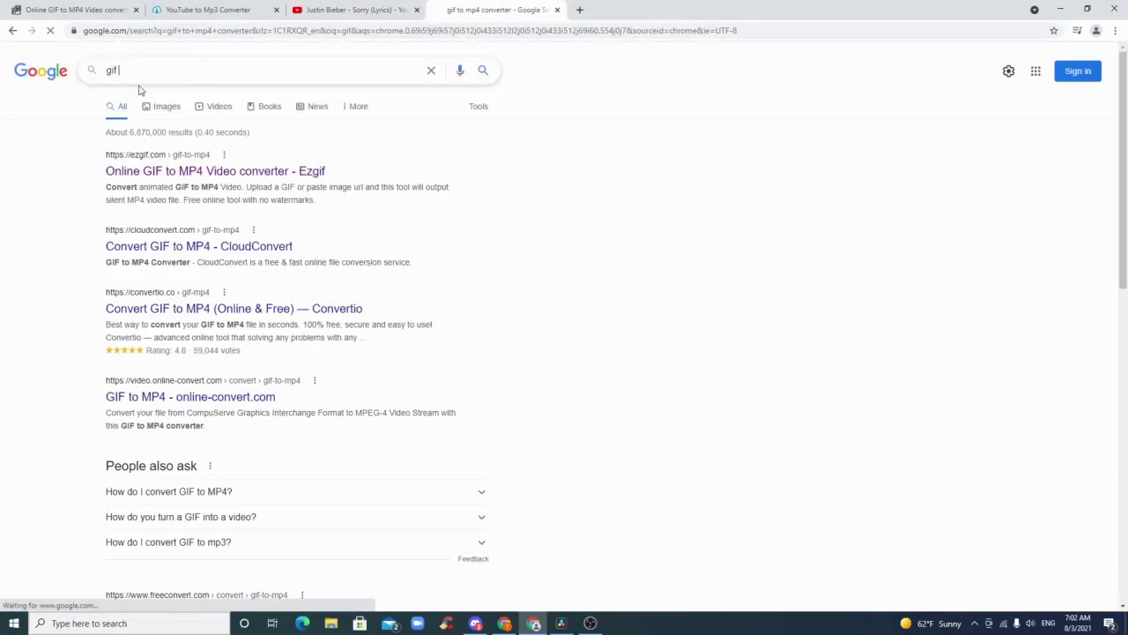
Open the spinning Earth image result and save it to Downloads as Rotating_earth_(large).gif.
{"action": "left_click", "coordinate": [160, 106]}
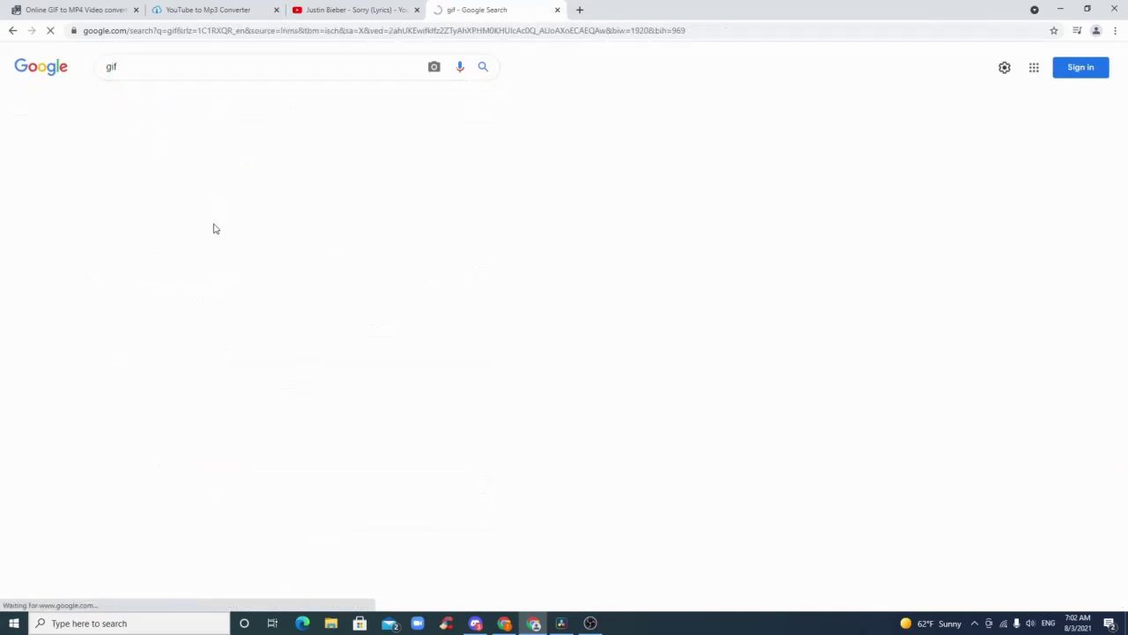
{"action": "left_click", "coordinate": [65, 217]}
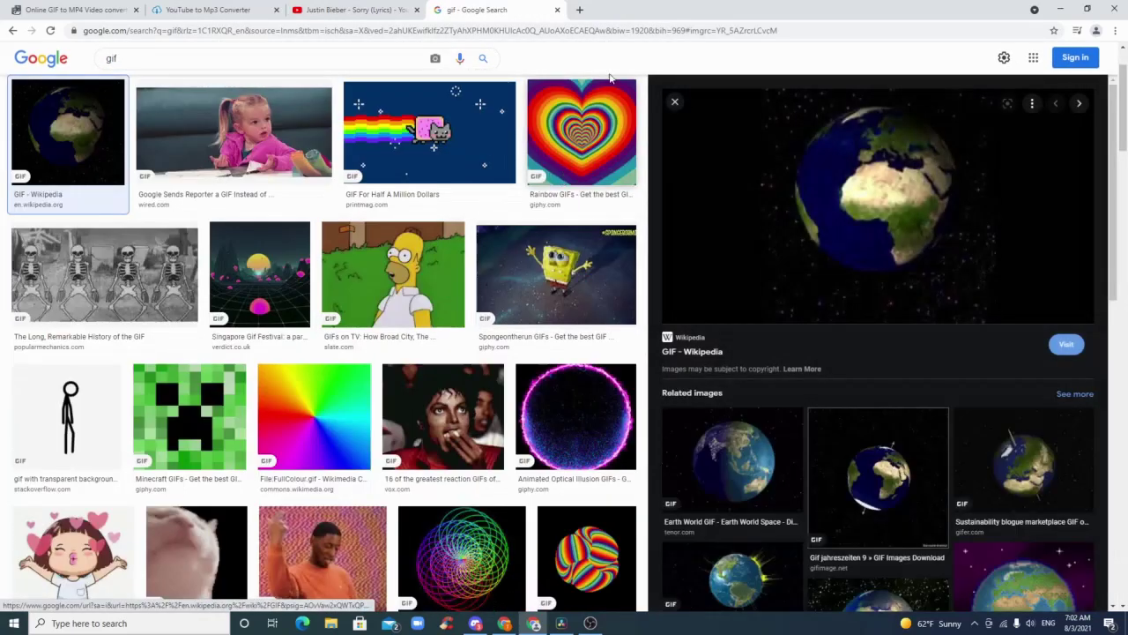
{"action": "right_click", "coordinate": [846, 224]}
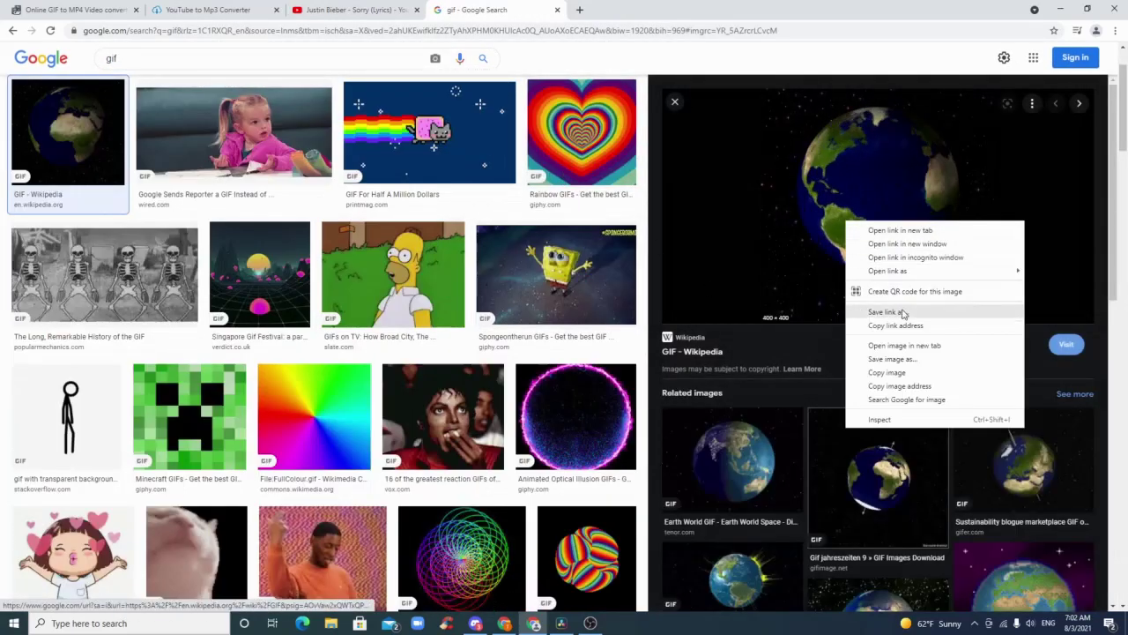
{"action": "left_click", "coordinate": [892, 358]}
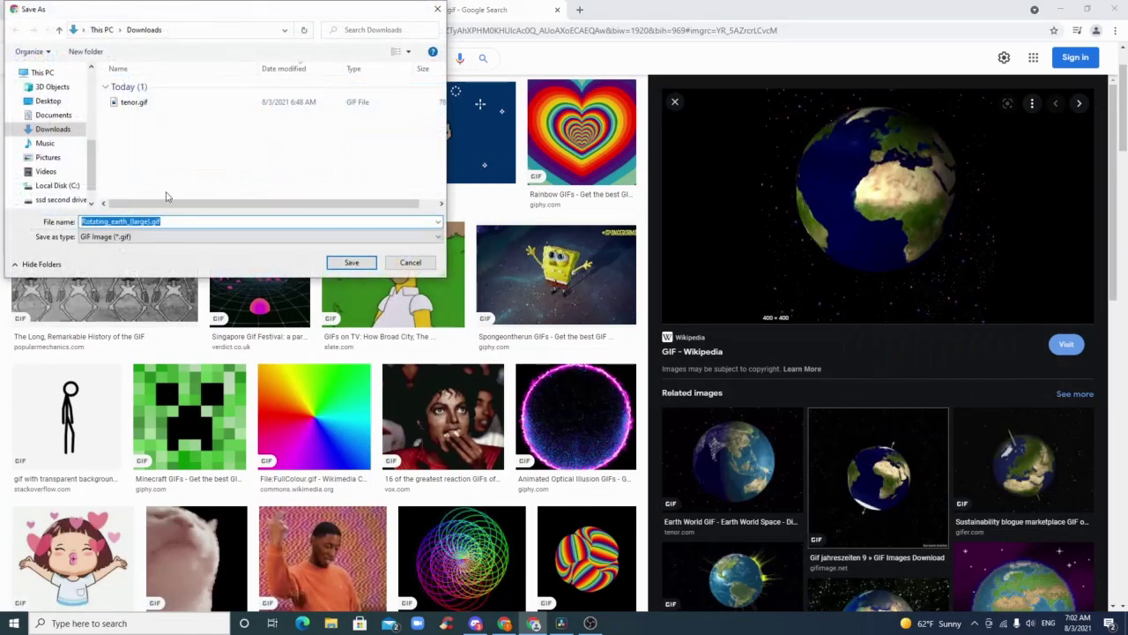
{"action": "left_click", "coordinate": [350, 263]}
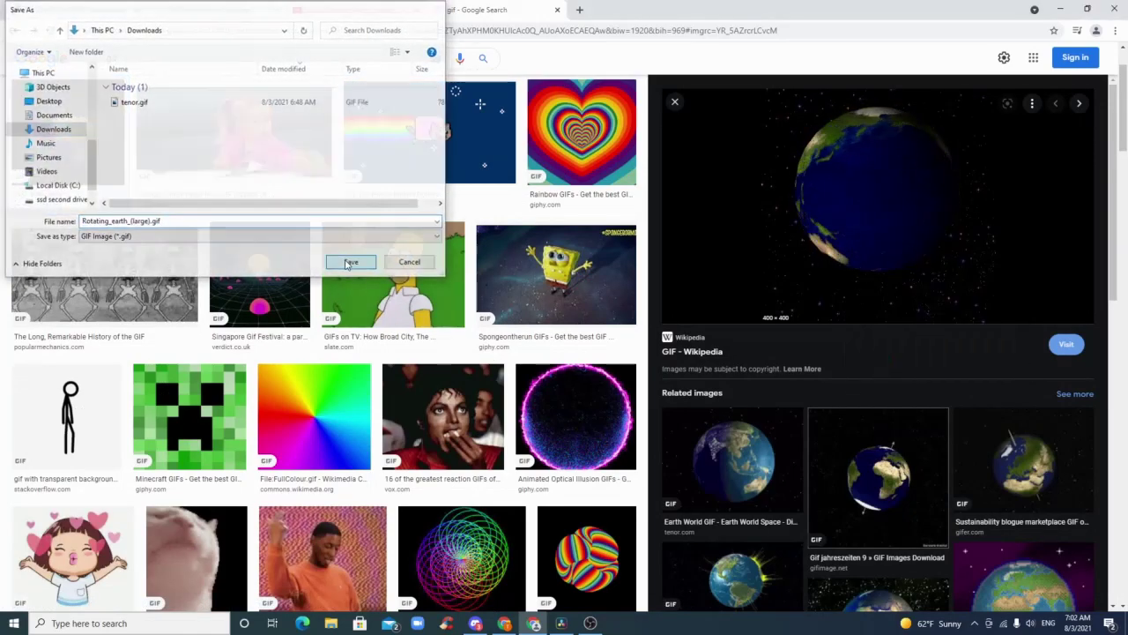
Try importing Rotating_earth_(large).gif into Resolve through File > Import > Media.
{"action": "left_click", "coordinate": [562, 623]}
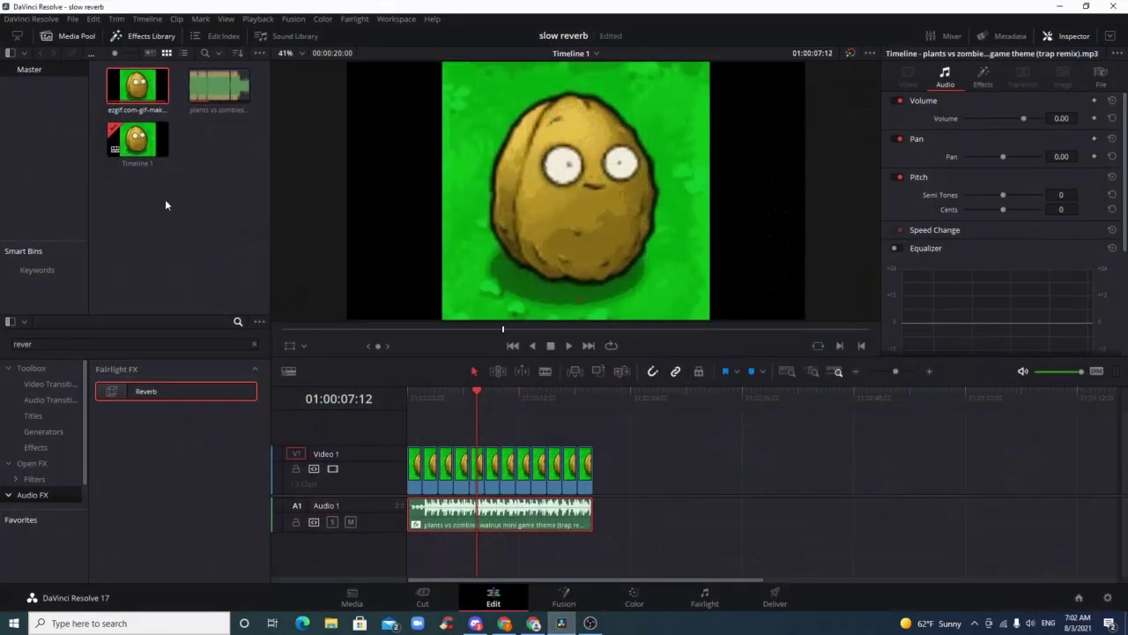
{"action": "left_click", "coordinate": [72, 18]}
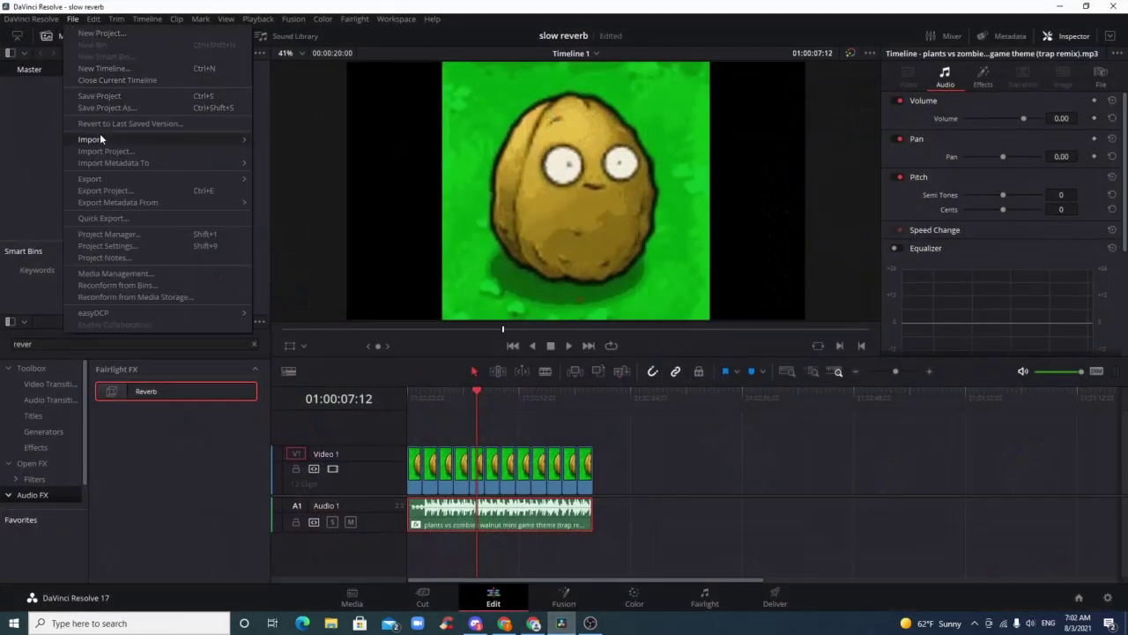
{"action": "mouse_move", "coordinate": [100, 139]}
{"action": "left_click", "coordinate": [293, 151]}
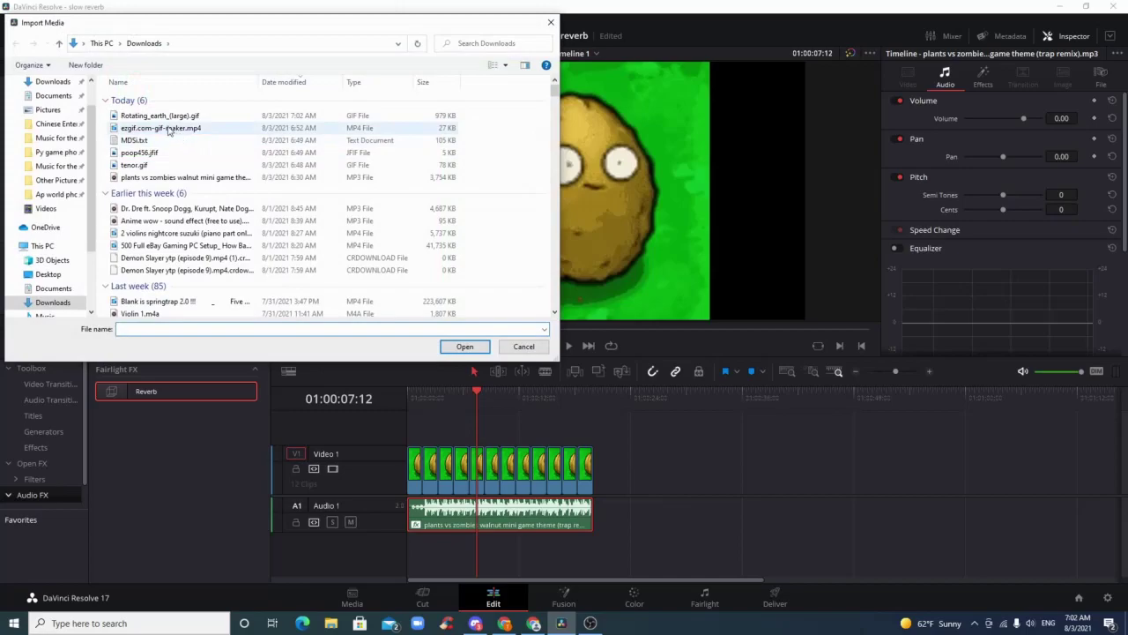
{"action": "left_click", "coordinate": [166, 121]}
{"action": "double_click", "coordinate": [165, 121]}
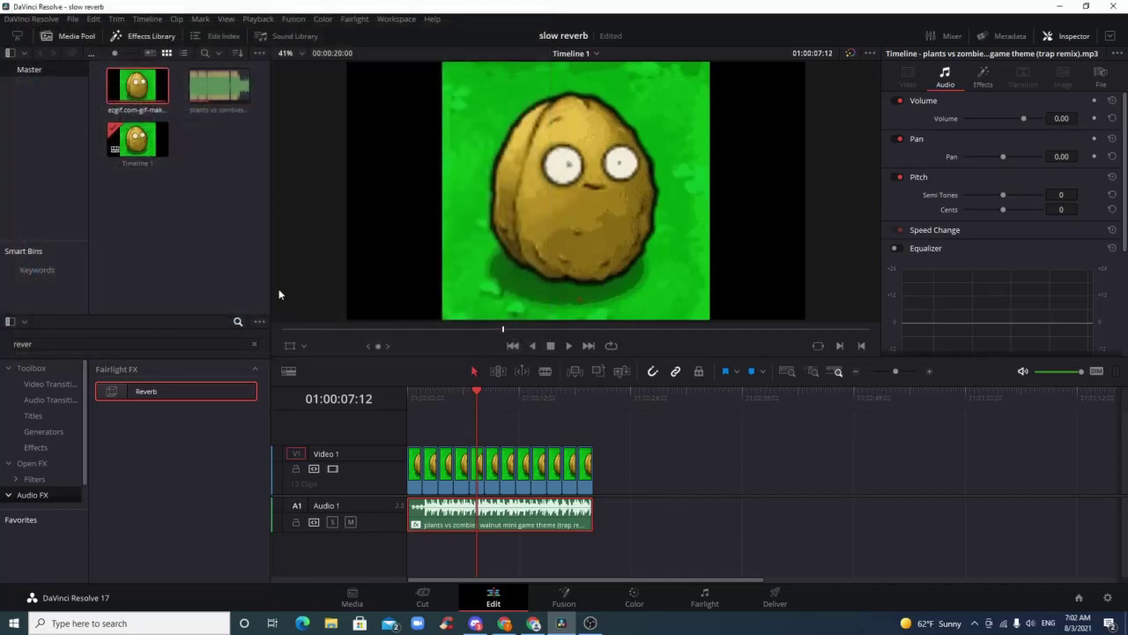
Minimize Resolve and bring up the ezgif GIF to MP4 converter tab in Chrome.
{"action": "left_click", "coordinate": [1058, 7]}
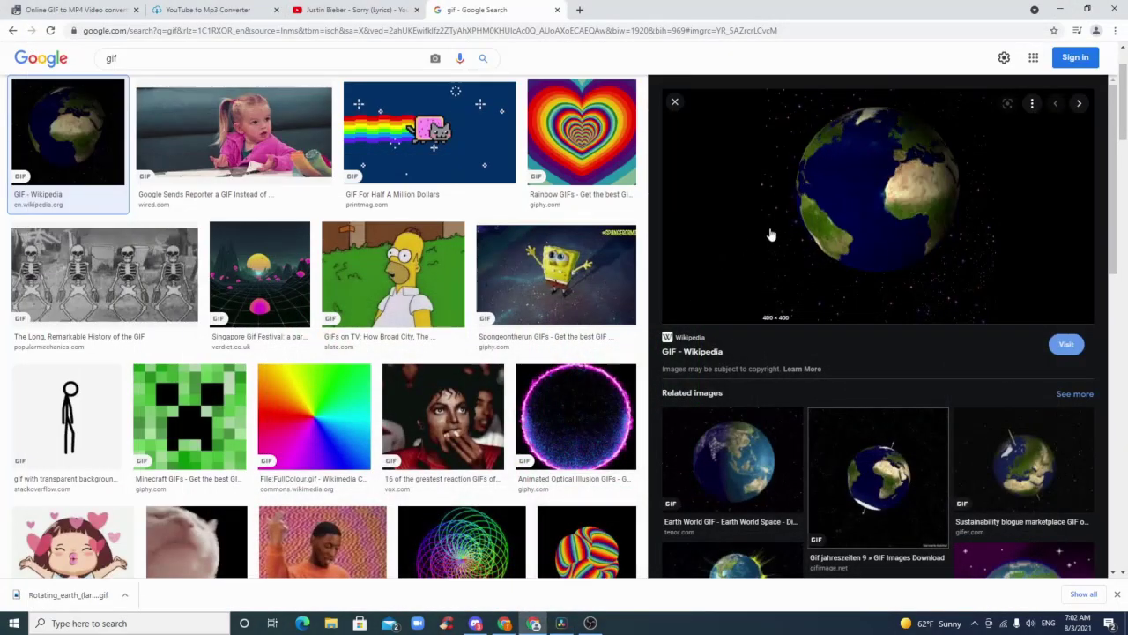
{"action": "right_click", "coordinate": [820, 210]}
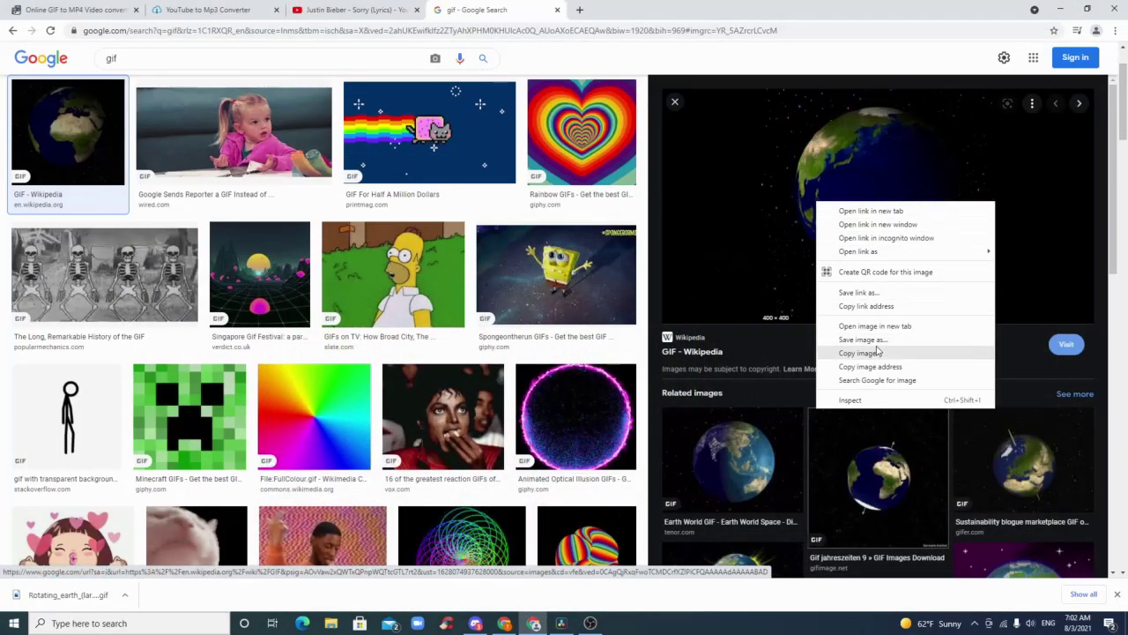
{"action": "left_click", "coordinate": [219, 20]}
{"action": "left_click_drag", "start_coordinate": [75, 9], "coordinate": [211, 10]}
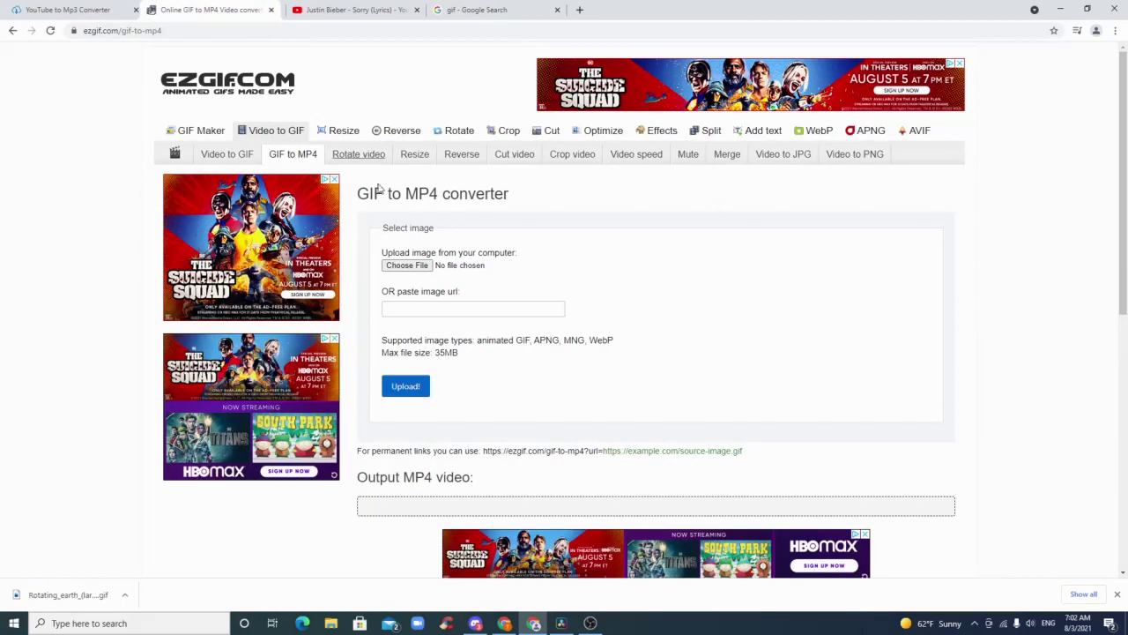
Upload Rotating_earth_(large).gif to ezgif, convert it to MP4, and download the 3-second result.
{"action": "left_click", "coordinate": [49, 92]}
{"action": "left_click", "coordinate": [48, 105]}
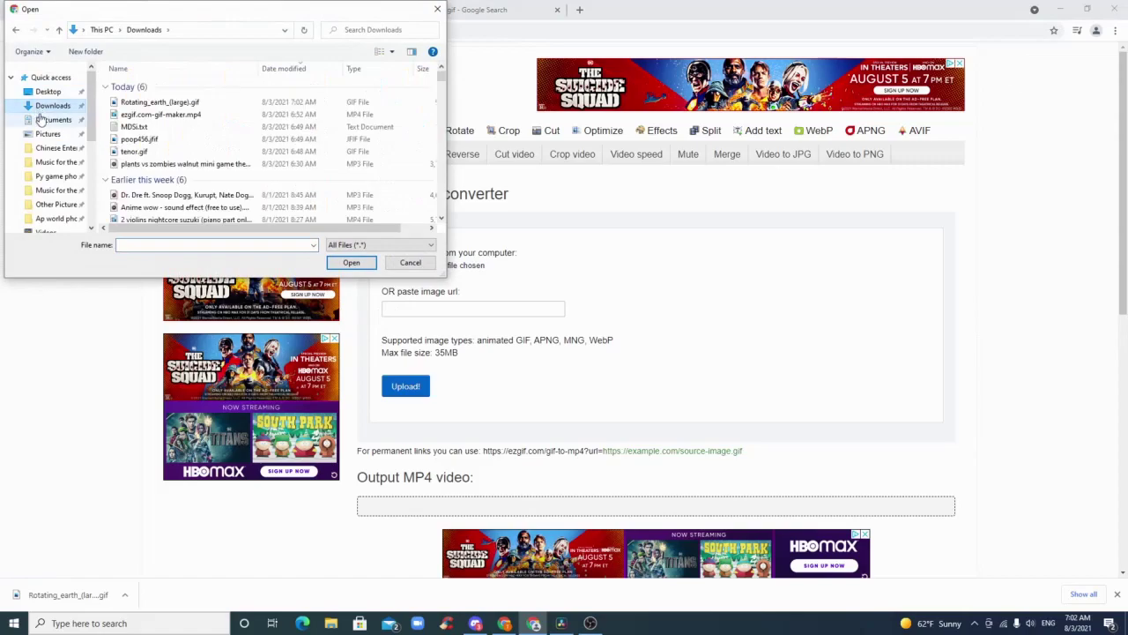
{"action": "double_click", "coordinate": [146, 100]}
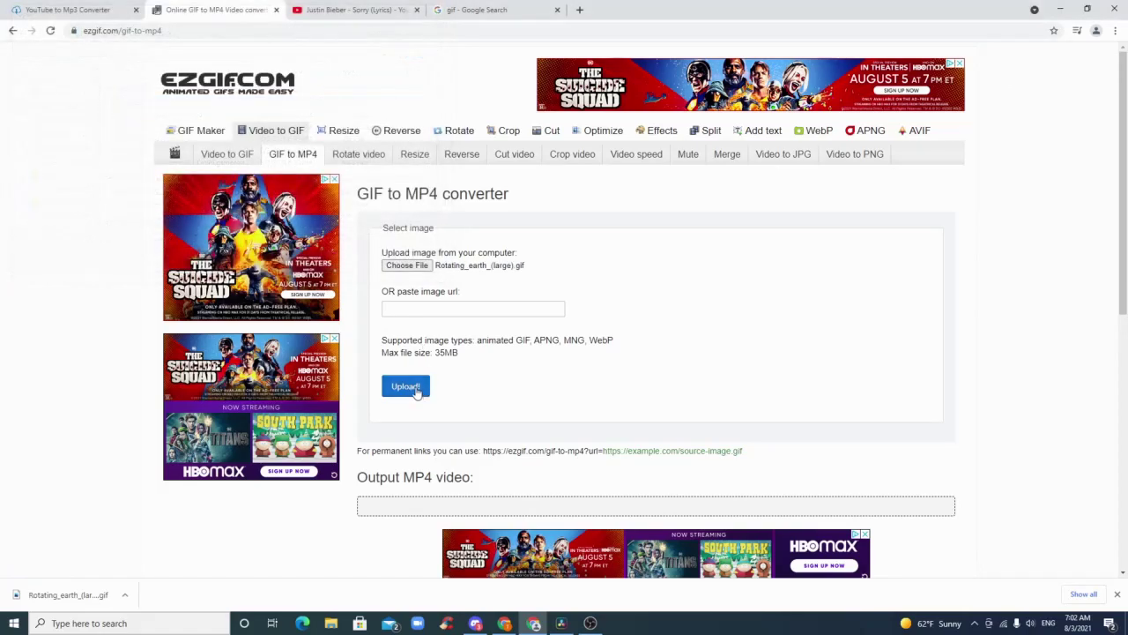
{"action": "left_click", "coordinate": [417, 391]}
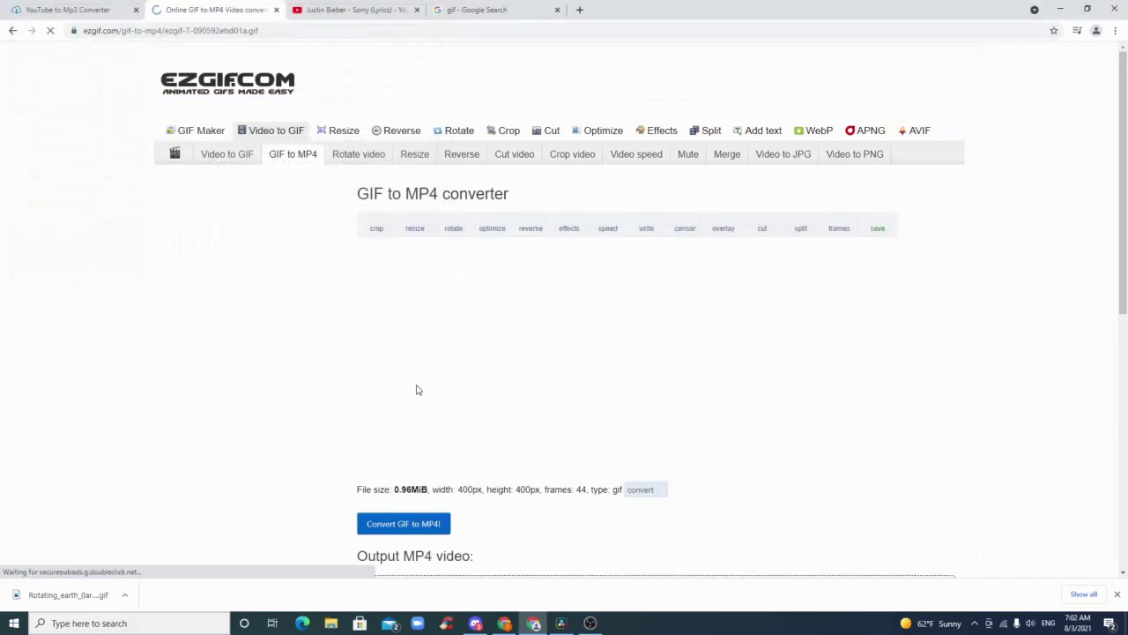
{"action": "scroll", "coordinate": [440, 401], "scroll_direction": "down", "scroll_amount": 2}
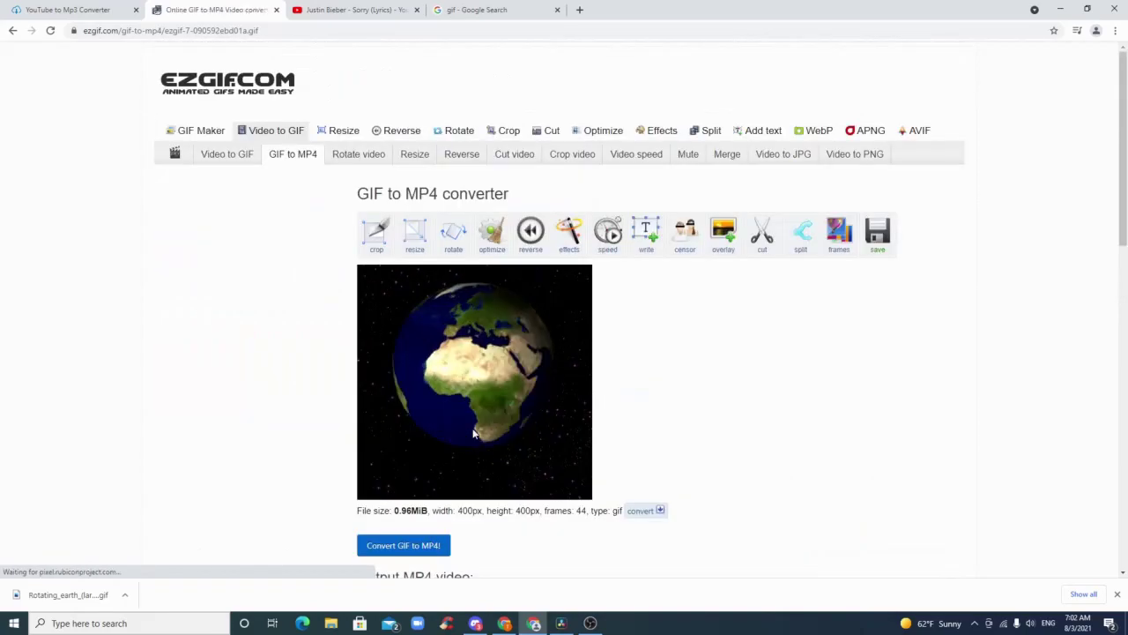
{"action": "scroll", "coordinate": [714, 414], "scroll_direction": "down", "scroll_amount": 4}
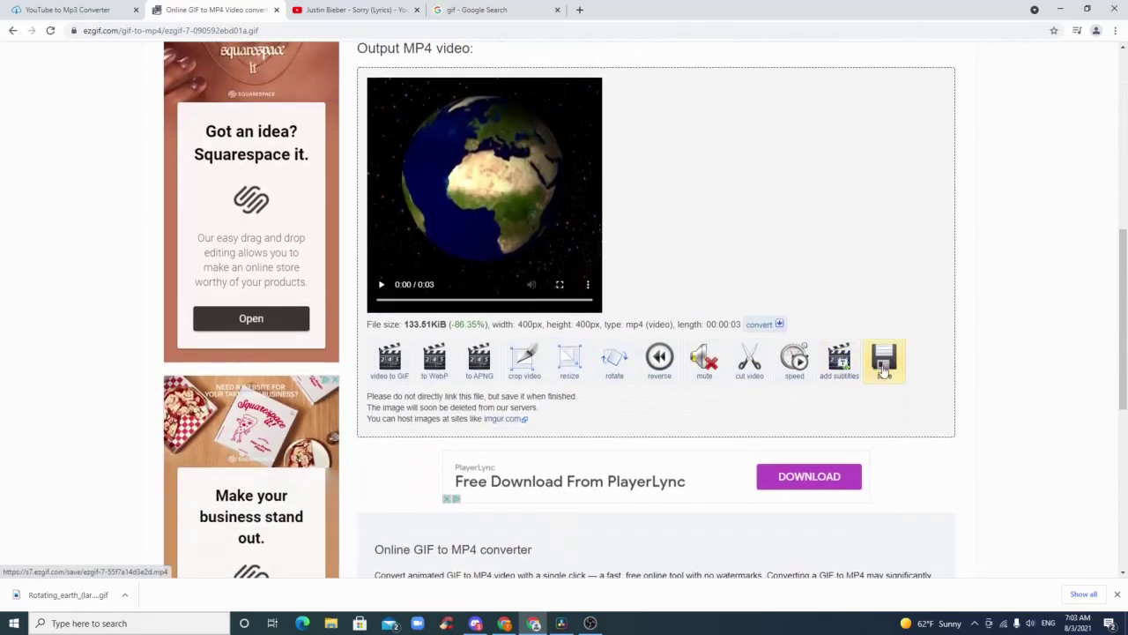
{"action": "left_click", "coordinate": [884, 371]}
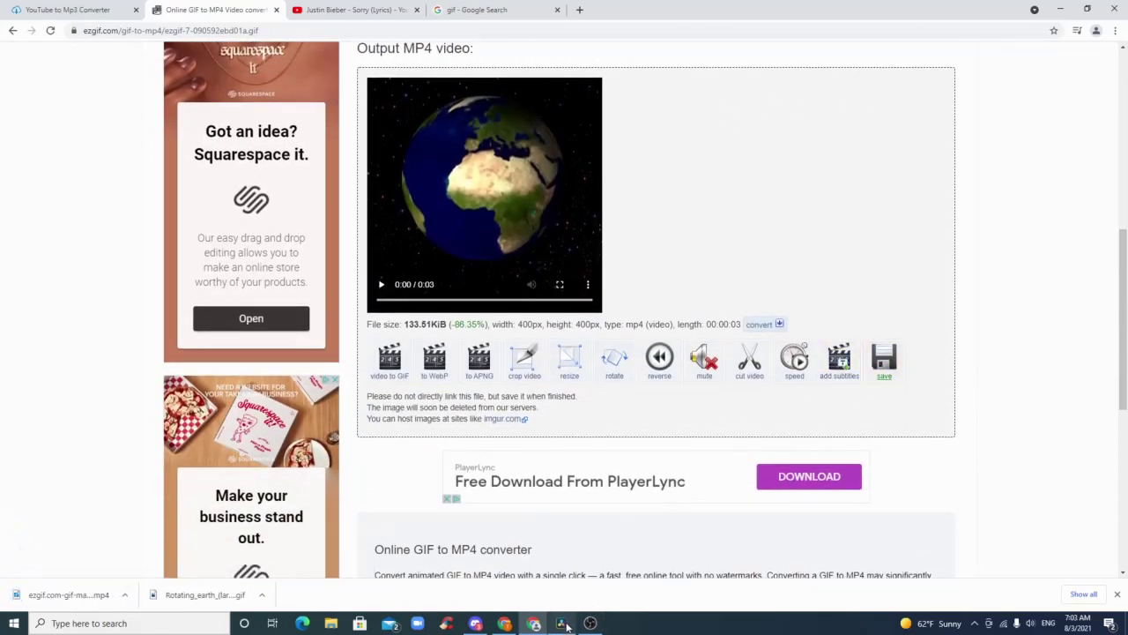
{"action": "left_click", "coordinate": [562, 623]}
Import ezgif.com-gif-maker (1).mp4 into the Media Pool via File > Import > Media.
{"action": "left_click", "coordinate": [74, 20]}
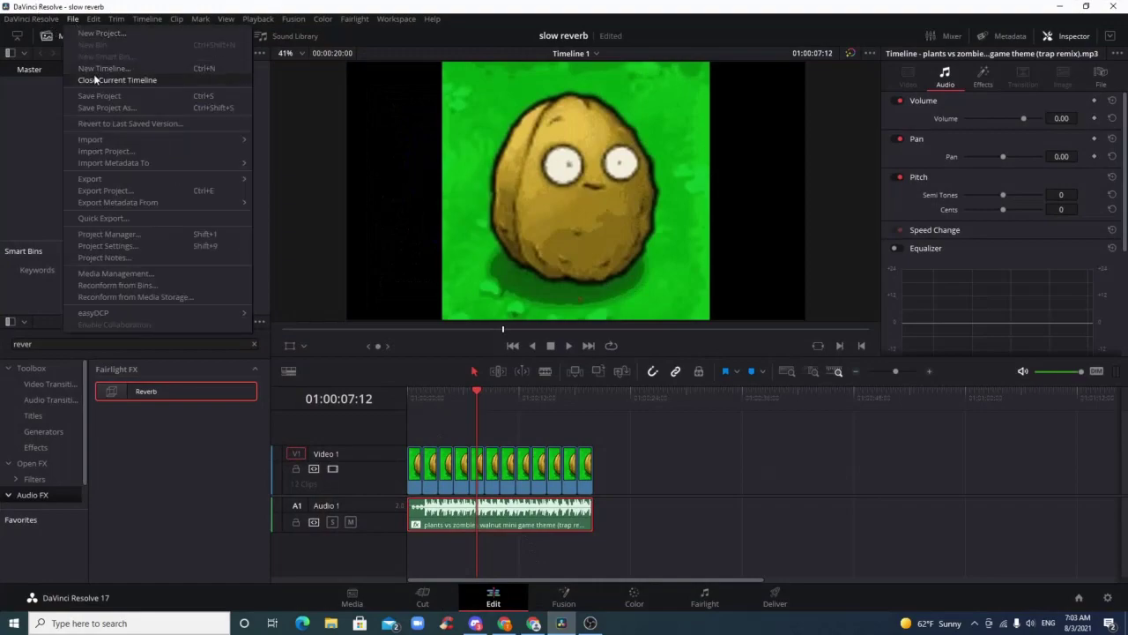
{"action": "mouse_move", "coordinate": [109, 138]}
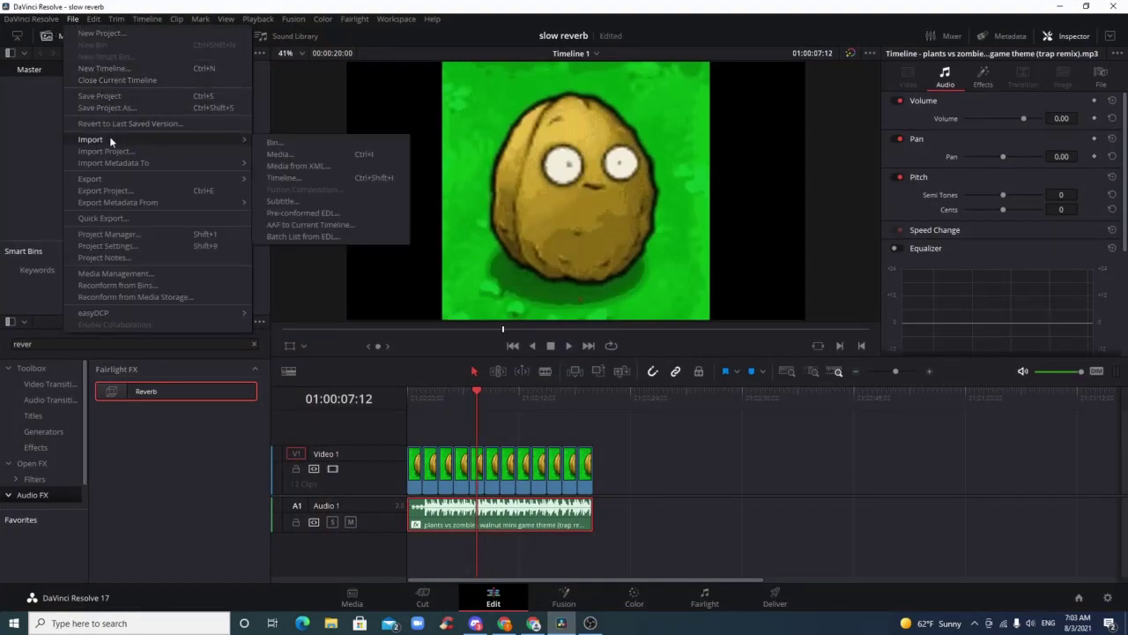
{"action": "left_click", "coordinate": [269, 143]}
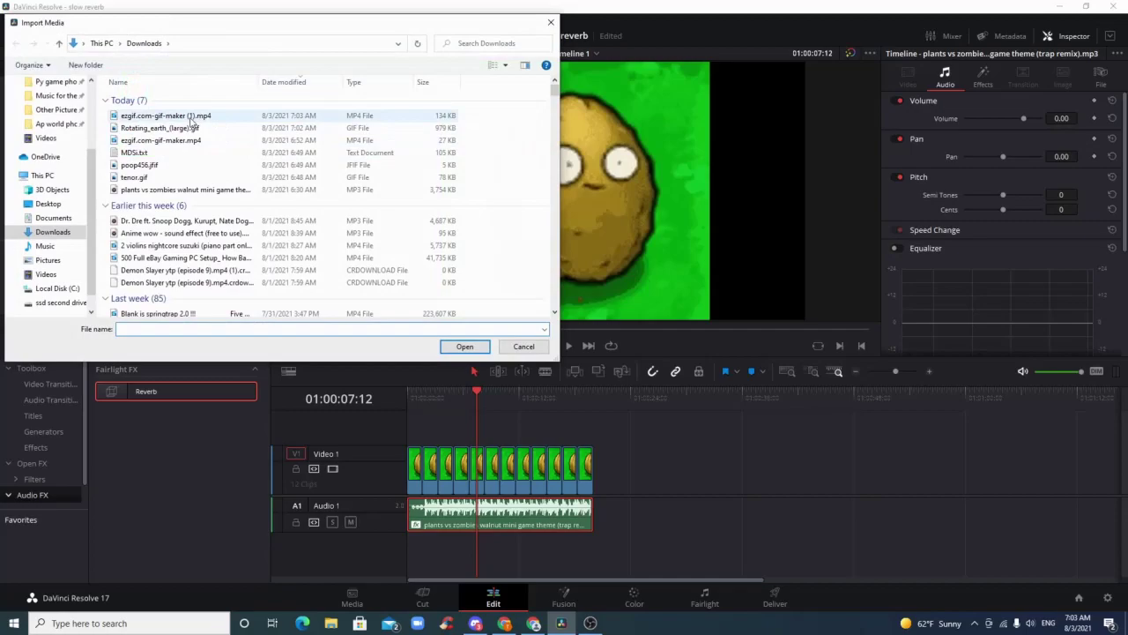
{"action": "double_click", "coordinate": [189, 116]}
Place the Earth clip on Video 1 after the walnut clips, then scrub over and select it.
{"action": "left_click_drag", "start_coordinate": [148, 108], "coordinate": [652, 466]}
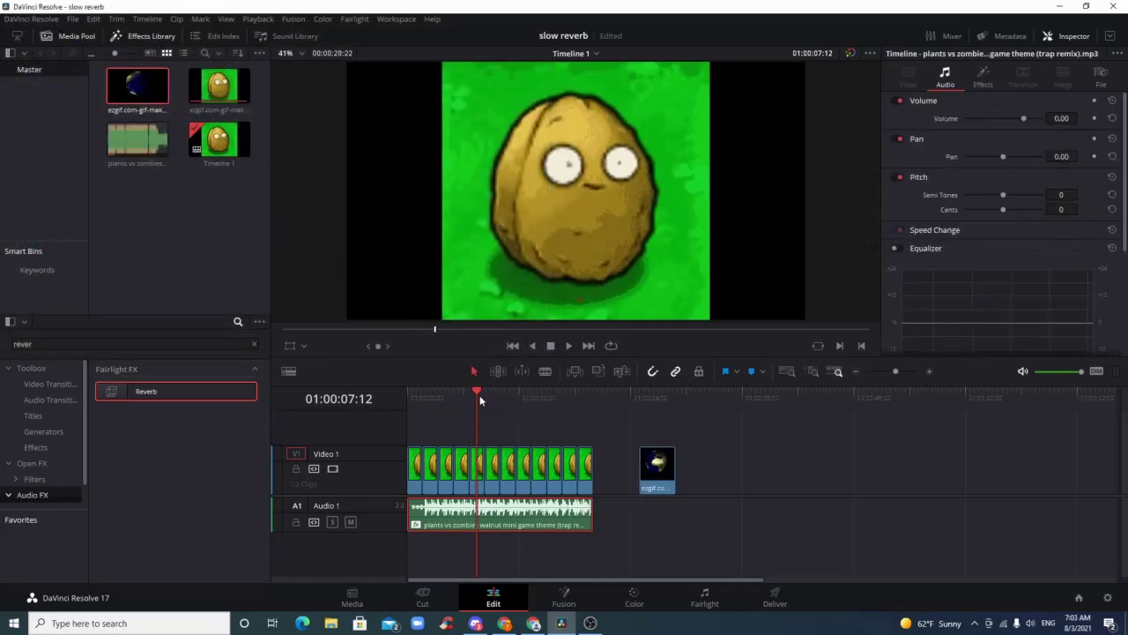
{"action": "left_click_drag", "start_coordinate": [480, 394], "coordinate": [639, 427]}
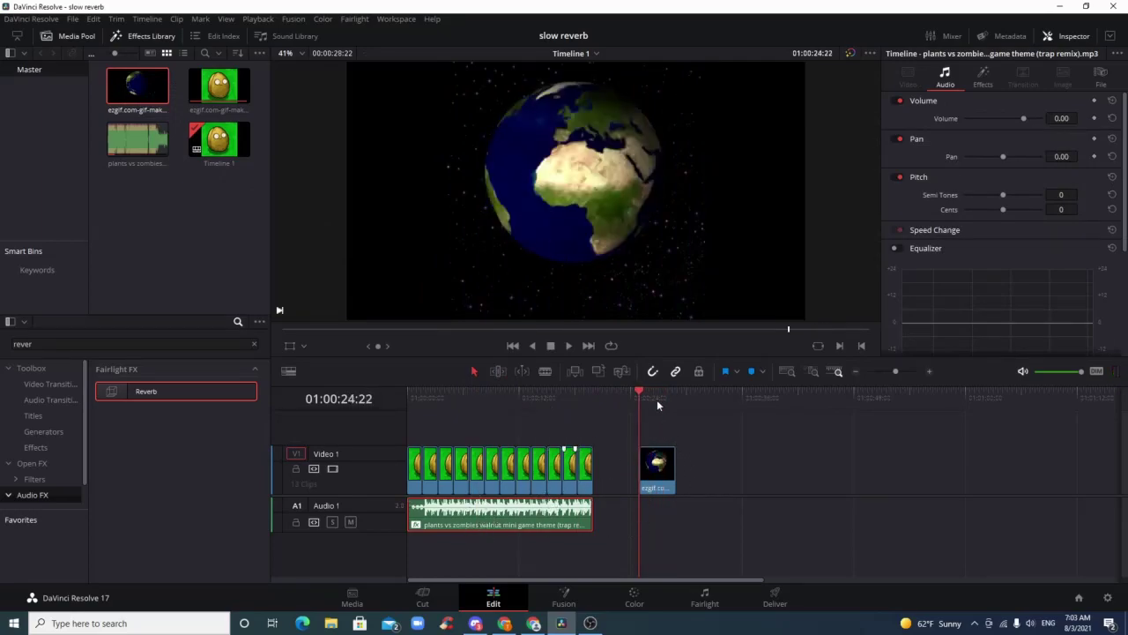
{"action": "left_click", "coordinate": [660, 470]}
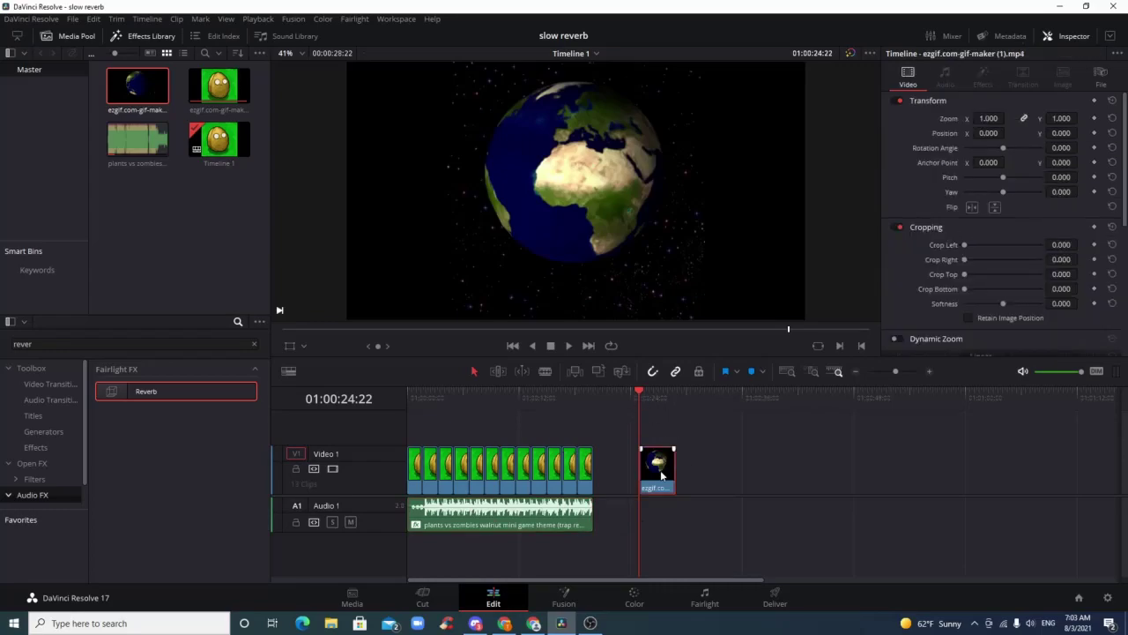
Delete the Earth clip and drop a second walnut song copy after the first on Audio 1.
{"action": "key", "text": "Delete"}
{"action": "left_click_drag", "start_coordinate": [137, 138], "coordinate": [618, 510]}
{"action": "left_click_drag", "start_coordinate": [638, 393], "coordinate": [539, 406]}
Play back the timeline to check the join between the songs, then select the second copy.
{"action": "left_click", "coordinate": [567, 346]}
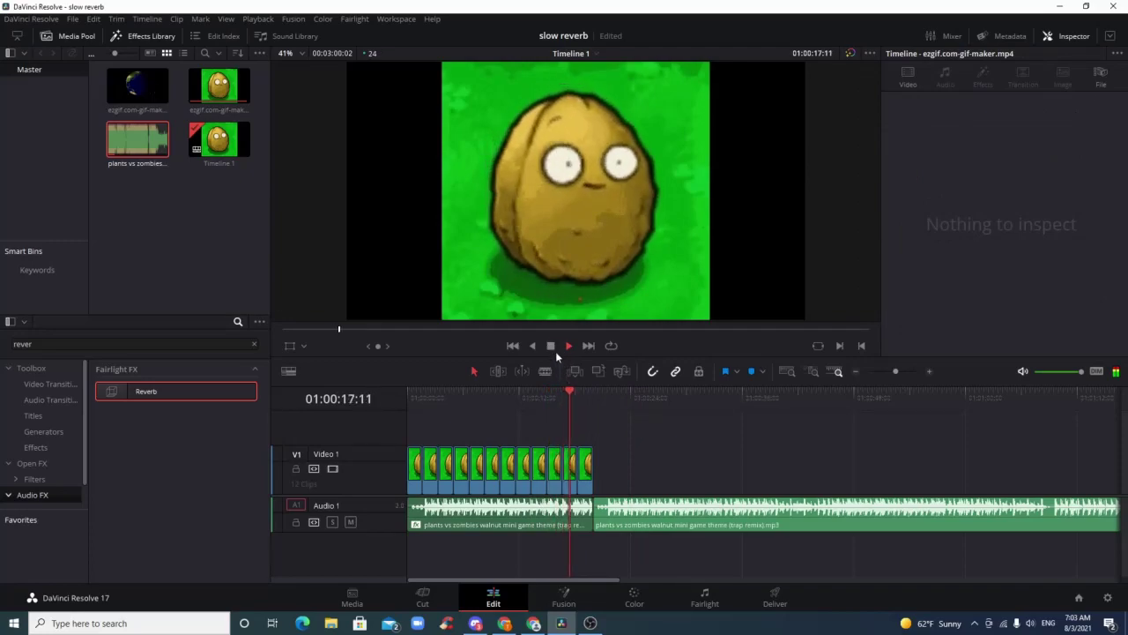
{"action": "left_click", "coordinate": [552, 346]}
{"action": "left_click_drag", "start_coordinate": [572, 392], "coordinate": [608, 393]}
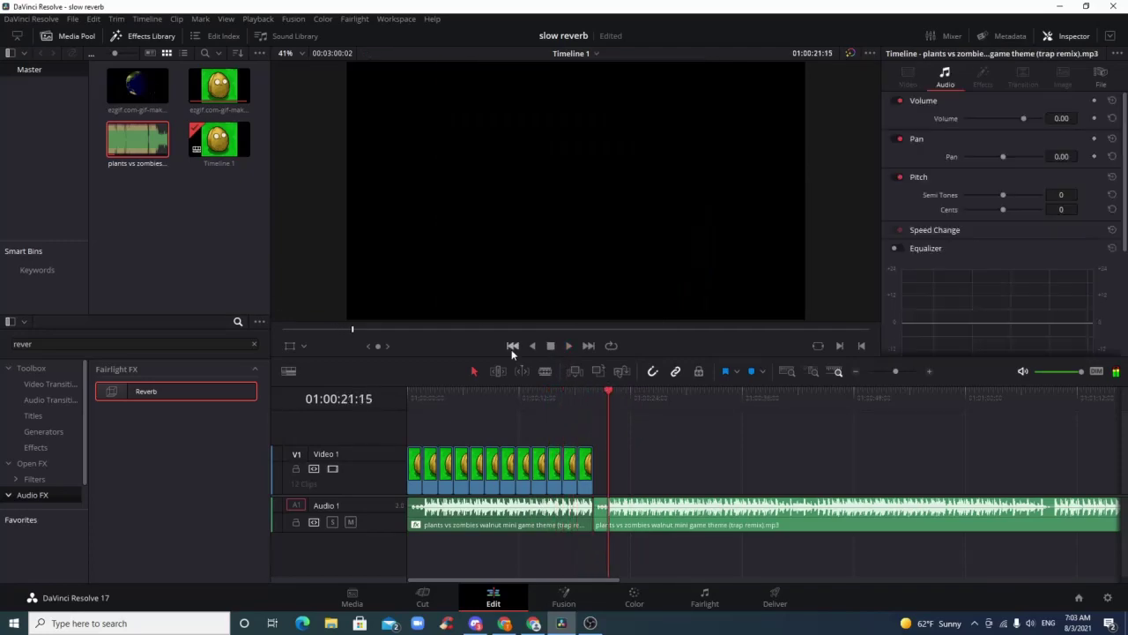
{"action": "left_click", "coordinate": [570, 349]}
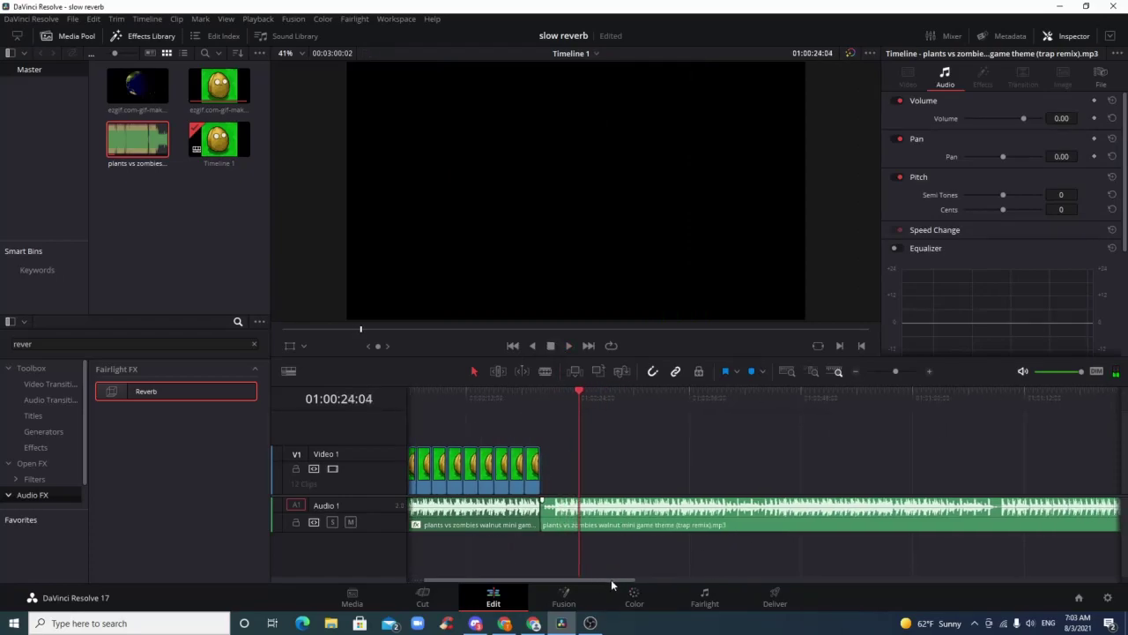
{"action": "left_click_drag", "start_coordinate": [611, 579], "coordinate": [599, 577]}
{"action": "left_click_drag", "start_coordinate": [637, 394], "coordinate": [597, 428]}
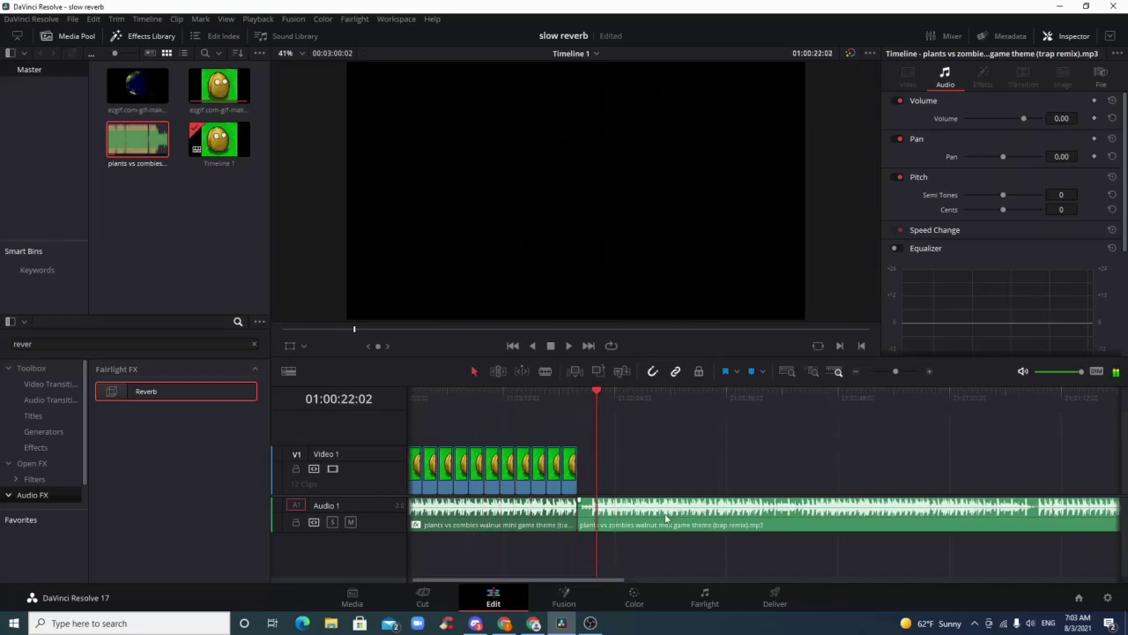
{"action": "left_click", "coordinate": [670, 523]}
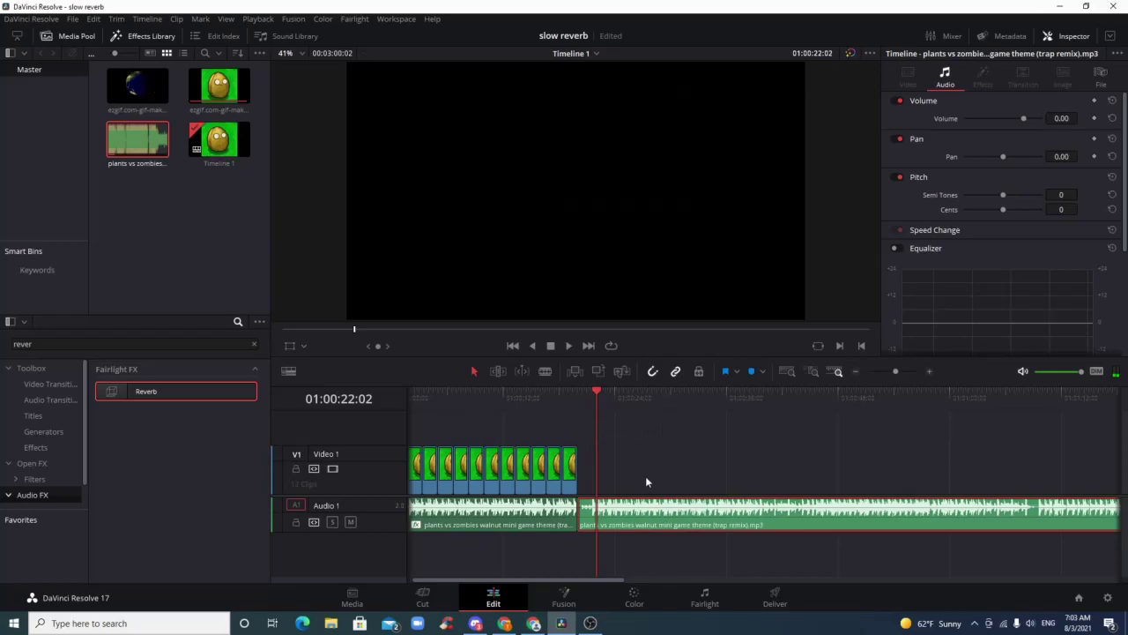
{"action": "right_click", "coordinate": [654, 511]}
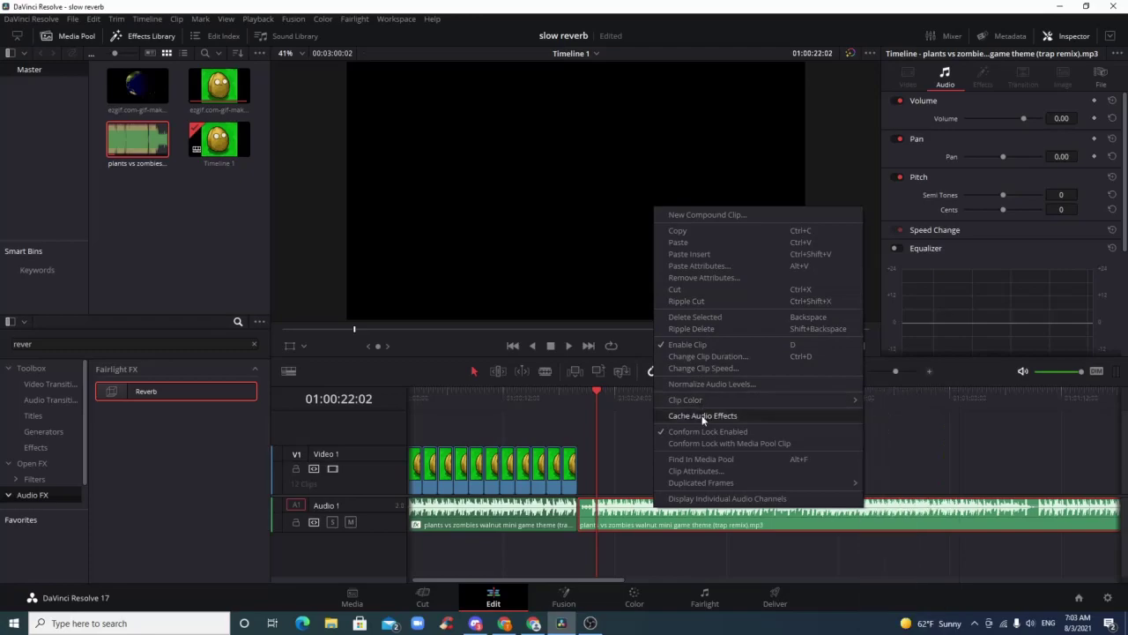
Slow the second song copy to 85% without pitch correction, stretching it to 00:03:02:20.
{"action": "left_click", "coordinate": [700, 367]}
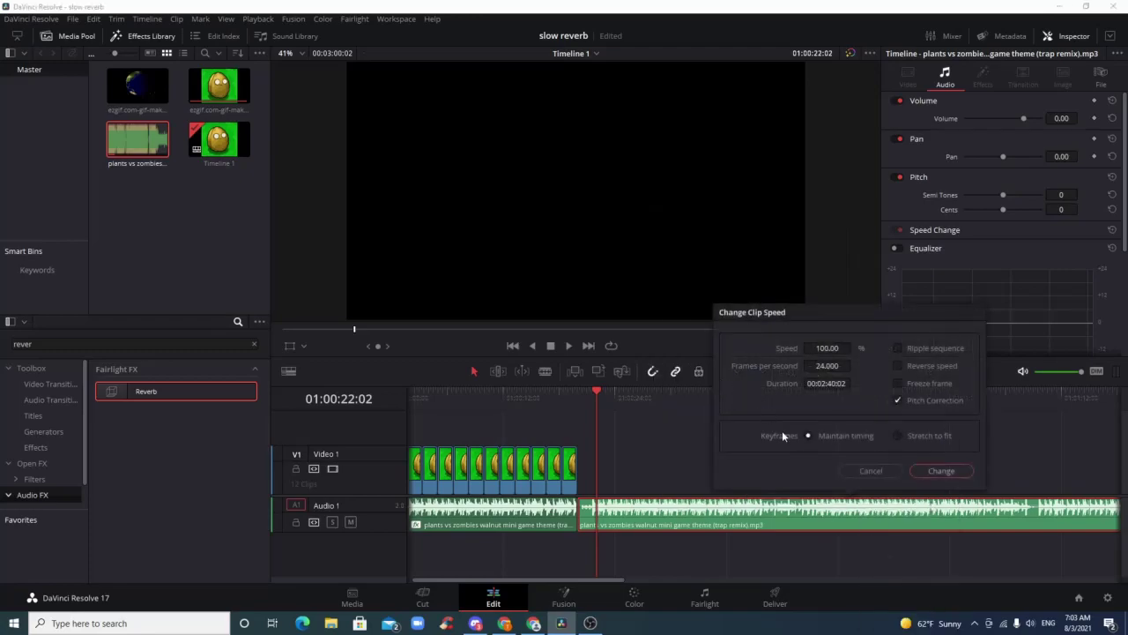
{"action": "double_click", "coordinate": [826, 348]}
{"action": "type", "text": "91"}
{"action": "key", "text": "Return"}
{"action": "scroll", "coordinate": [826, 348], "scroll_direction": "down", "scroll_amount": 7}
{"action": "scroll", "coordinate": [825, 348], "scroll_direction": "down", "scroll_amount": 1}
{"action": "scroll", "coordinate": [826, 348], "scroll_direction": "up", "scroll_amount": 2}
{"action": "left_click", "coordinate": [942, 471]}
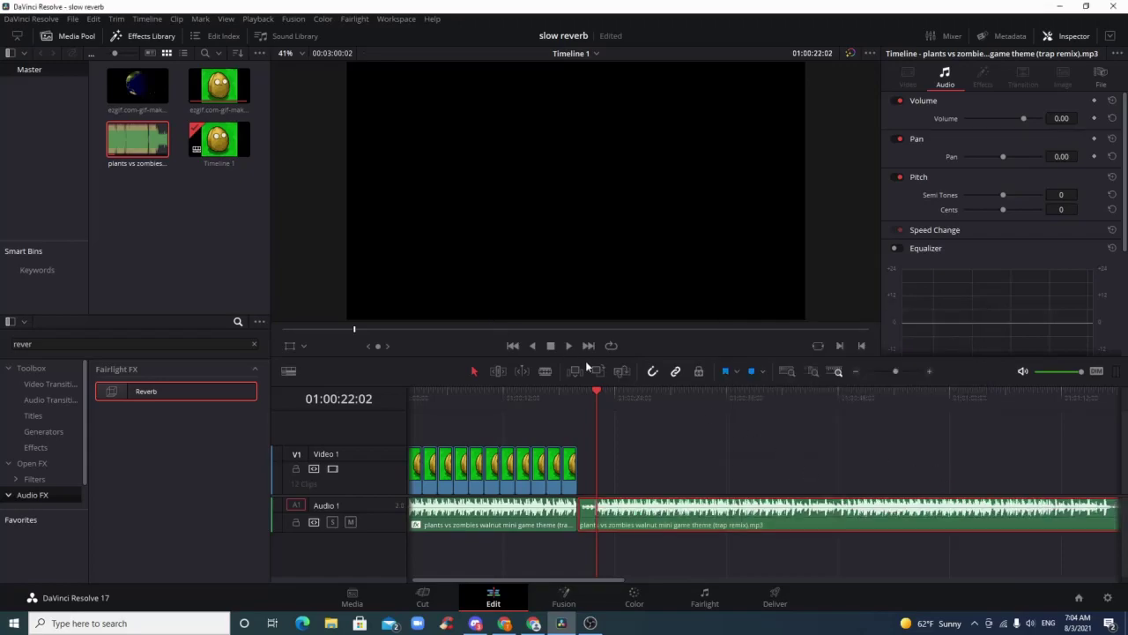
Play back the slowed song and stop it.
{"action": "left_click", "coordinate": [567, 346]}
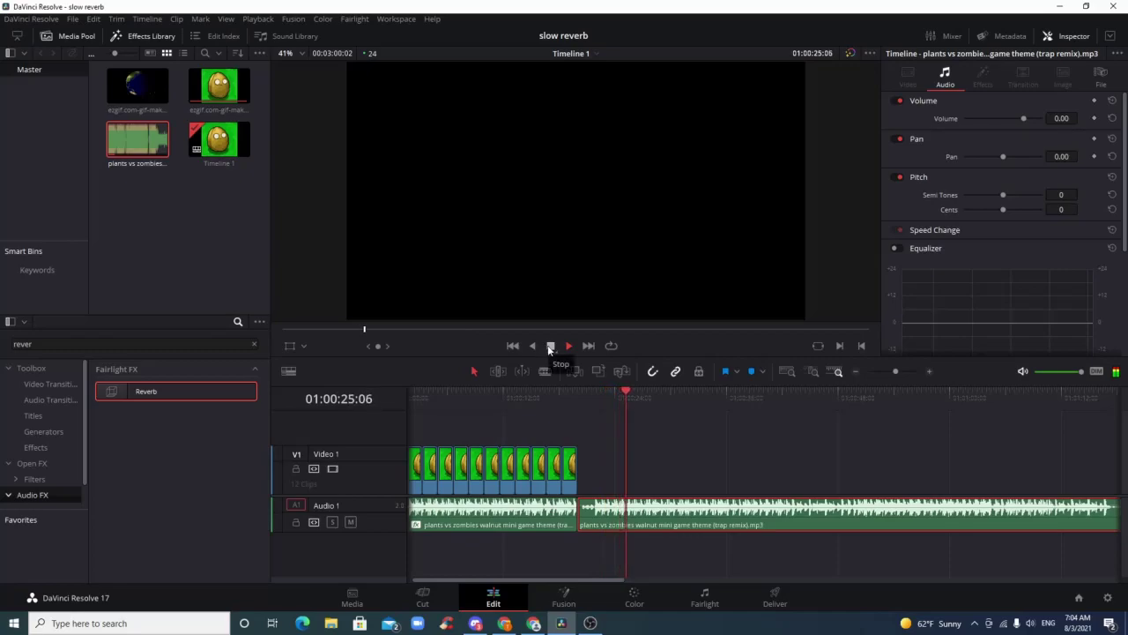
{"action": "left_click", "coordinate": [549, 345]}
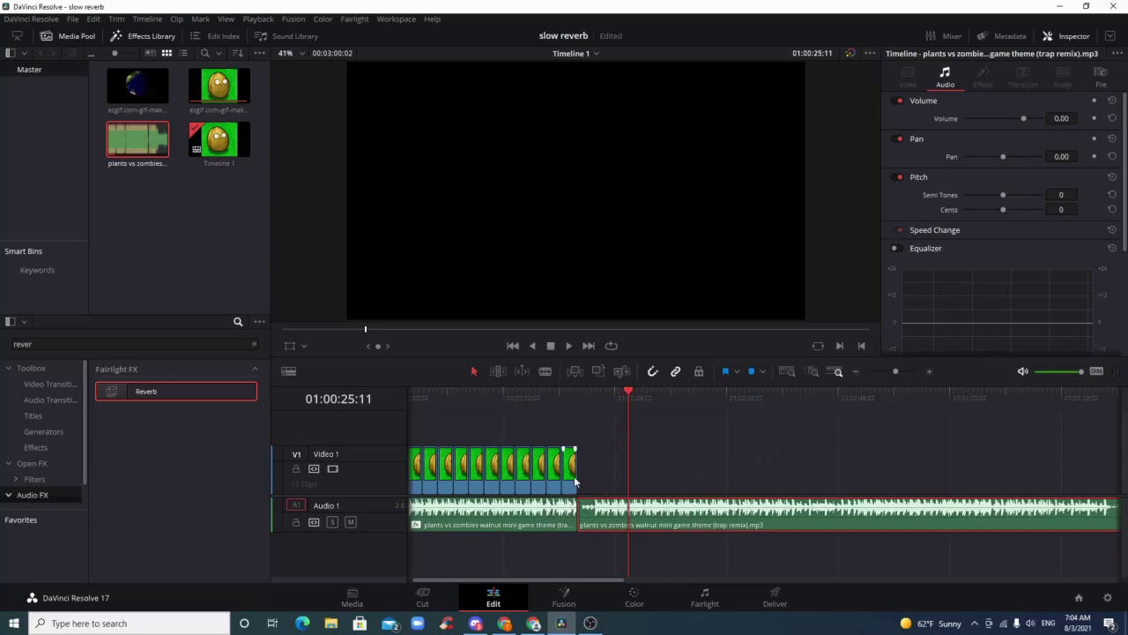
{"action": "scroll", "coordinate": [1067, 142], "scroll_direction": "down", "scroll_amount": 1}
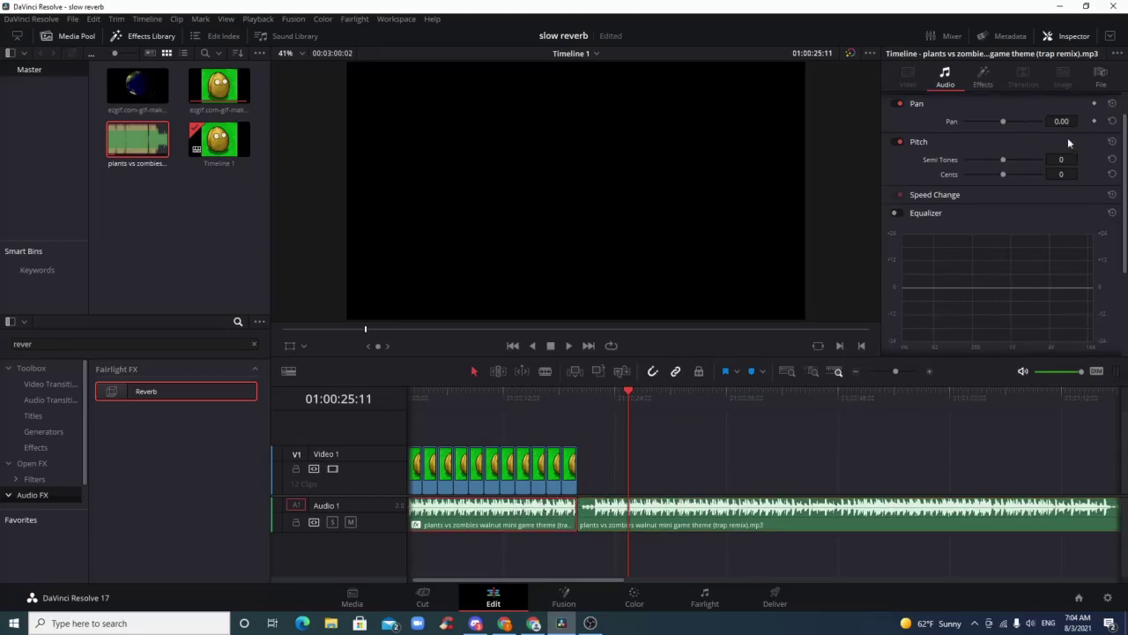
{"action": "scroll", "coordinate": [1058, 154], "scroll_direction": "down", "scroll_amount": 1}
{"action": "scroll", "coordinate": [1048, 173], "scroll_direction": "up", "scroll_amount": 1}
{"action": "scroll", "coordinate": [1047, 176], "scroll_direction": "up", "scroll_amount": 1}
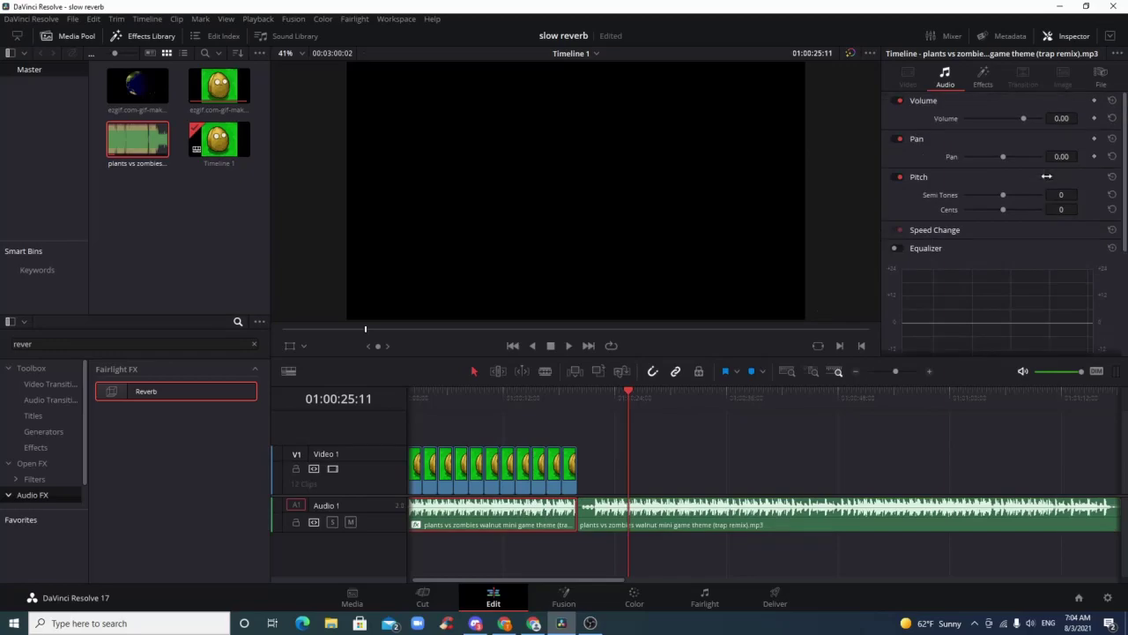
{"action": "scroll", "coordinate": [1046, 176], "scroll_direction": "down", "scroll_amount": 4}
{"action": "scroll", "coordinate": [1047, 176], "scroll_direction": "up", "scroll_amount": 4}
Select the second audio clip and show Audio Transitions in the Effects Library with the search cleared.
{"action": "left_click", "coordinate": [621, 519]}
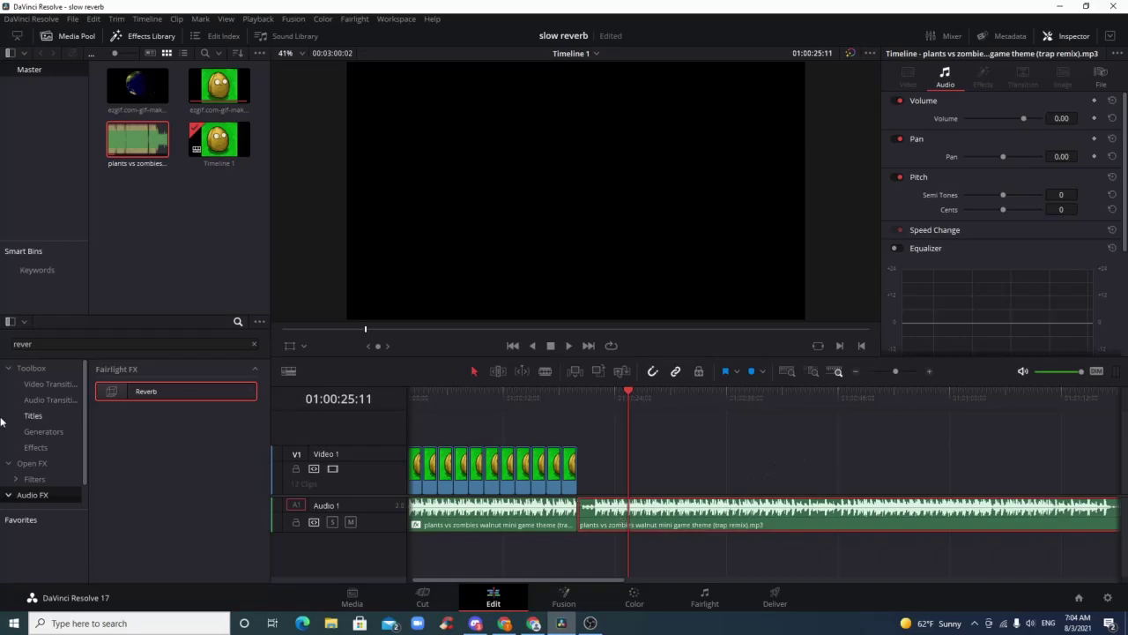
{"action": "left_click", "coordinate": [32, 398]}
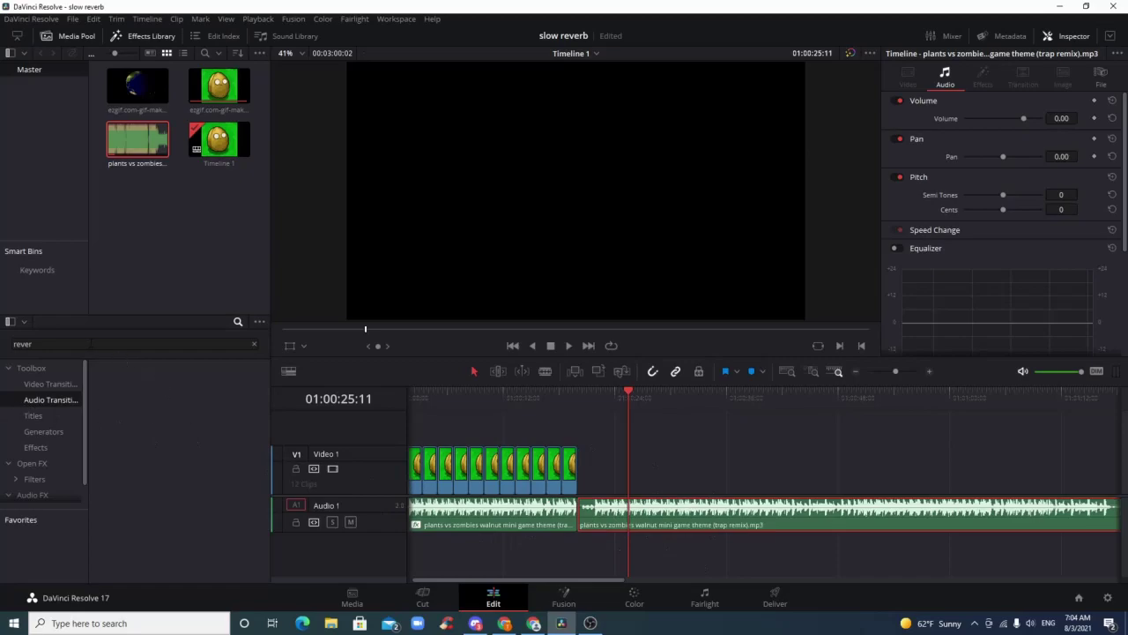
{"action": "left_click", "coordinate": [133, 344]}
Clear the effects search and bring up the Fairlight FX audio effects list.
{"action": "key", "text": "BackSpace"}
{"action": "key", "text": "BackSpace"}
{"action": "key", "text": "BackSpace"}
{"action": "key", "text": "BackSpace"}
{"action": "key", "text": "BackSpace"}
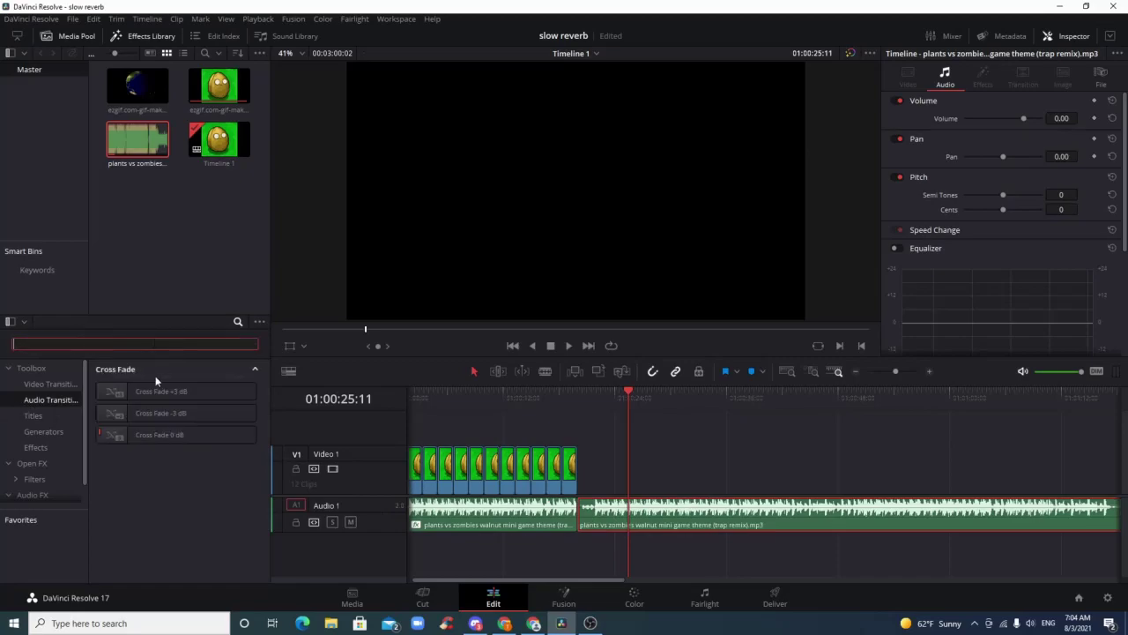
{"action": "left_click", "coordinate": [44, 385]}
{"action": "left_click", "coordinate": [37, 399]}
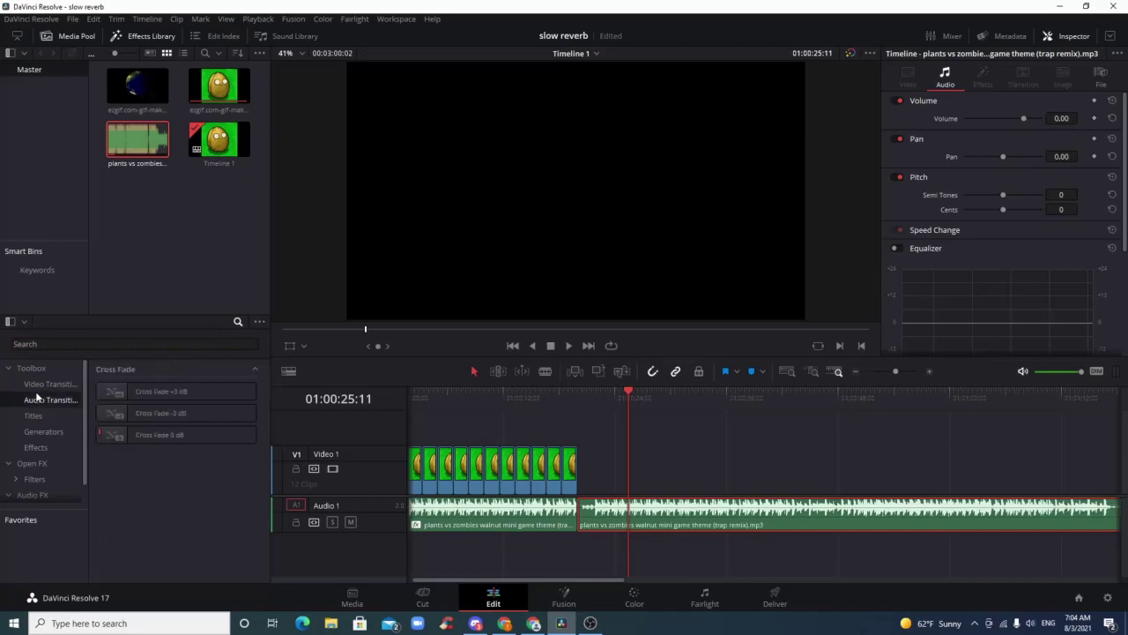
{"action": "scroll", "coordinate": [42, 472], "scroll_direction": "down", "scroll_amount": 1}
{"action": "left_click", "coordinate": [44, 474]}
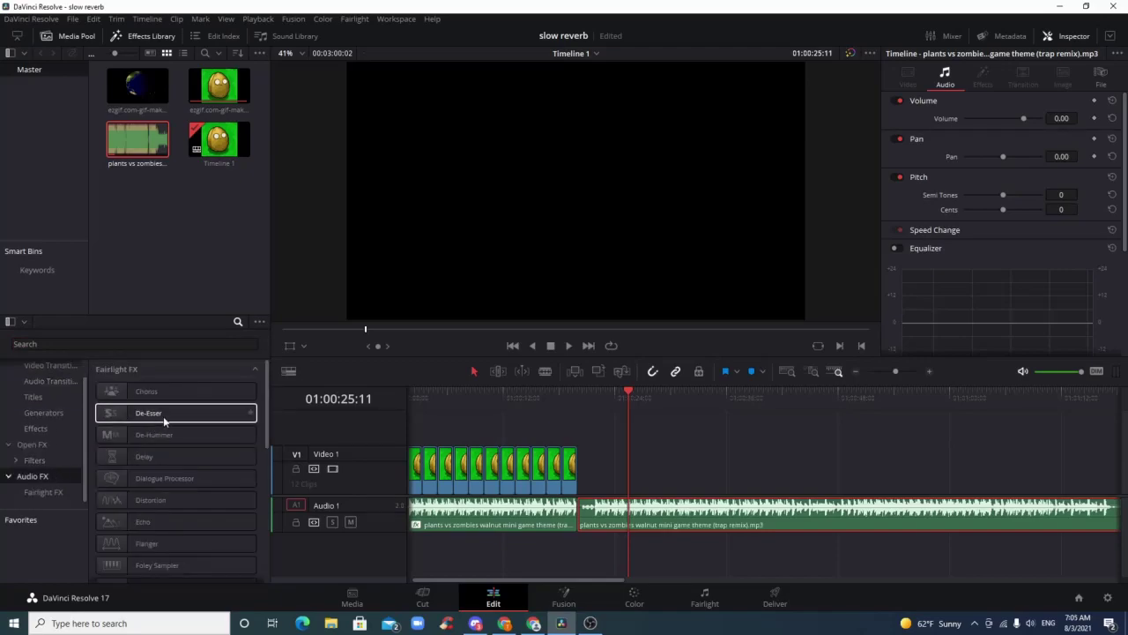
{"action": "scroll", "coordinate": [164, 419], "scroll_direction": "down", "scroll_amount": 1}
{"action": "scroll", "coordinate": [164, 420], "scroll_direction": "down", "scroll_amount": 7}
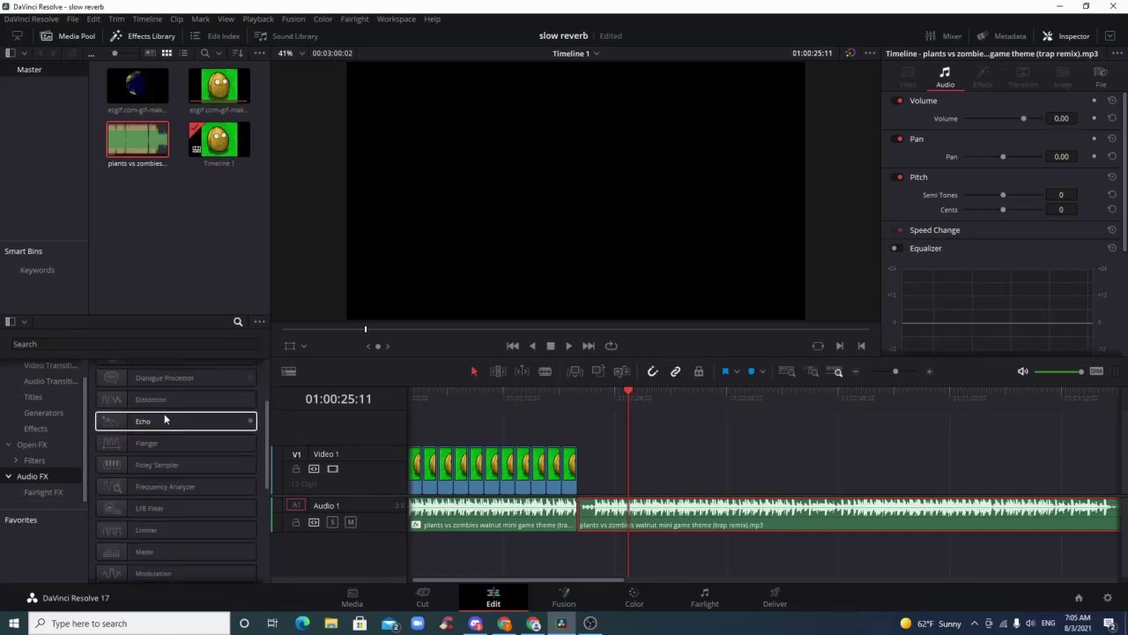
Apply Pitch to the second audio clip at -4 semitones and open that clip in the viewer.
{"action": "left_click_drag", "start_coordinate": [172, 496], "coordinate": [742, 514]}
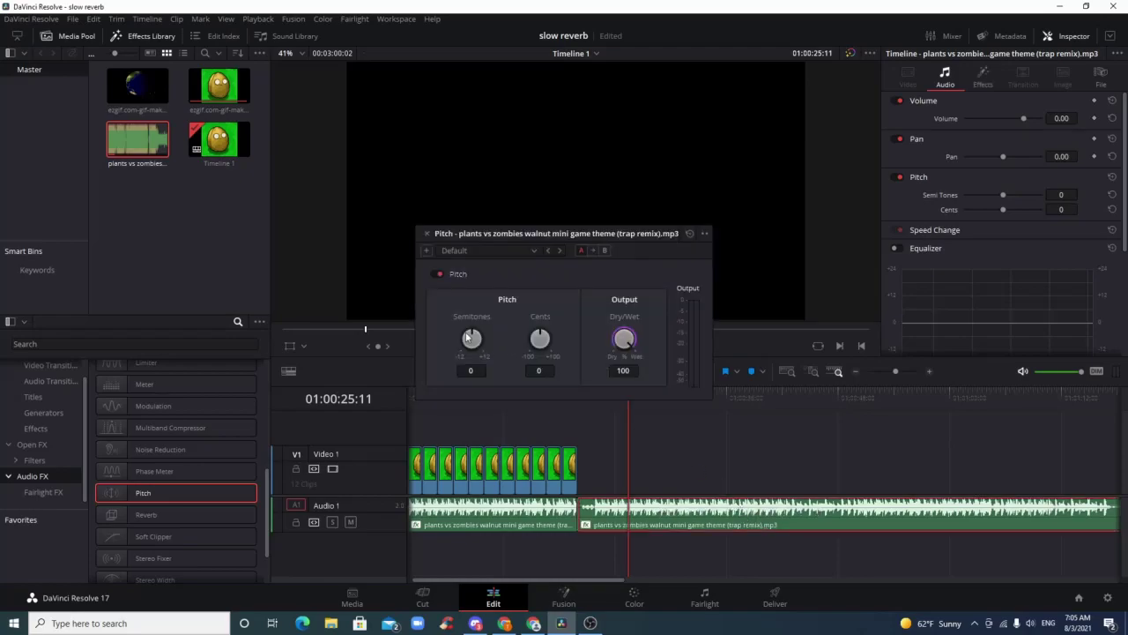
{"action": "scroll", "coordinate": [471, 332], "scroll_direction": "down", "scroll_amount": 1}
{"action": "scroll", "coordinate": [468, 330], "scroll_direction": "down", "scroll_amount": 2}
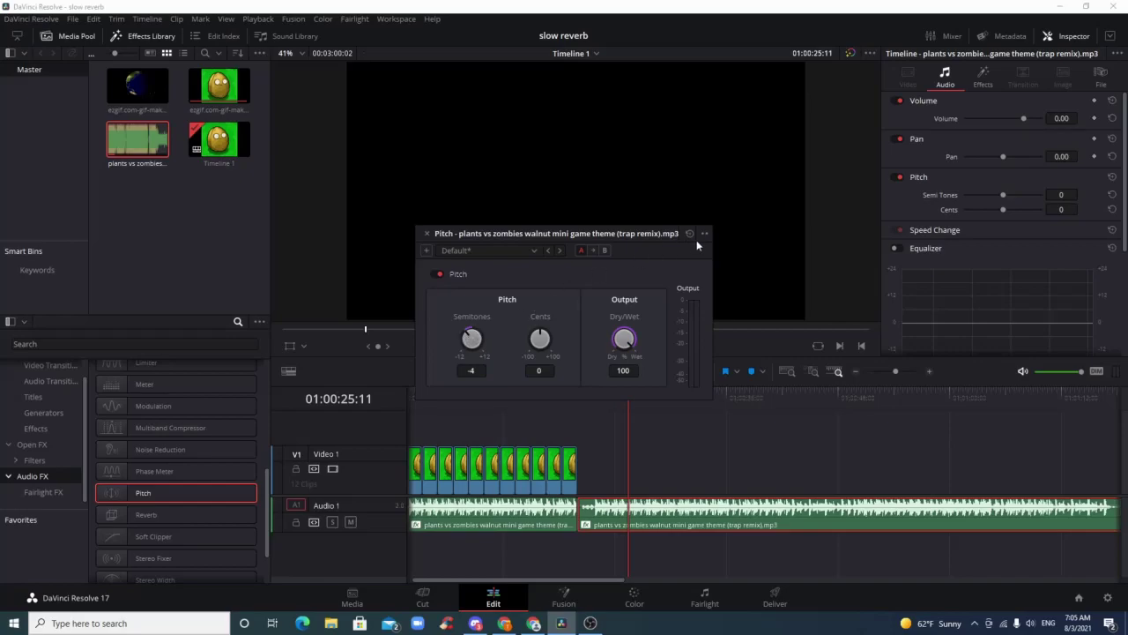
{"action": "left_click", "coordinate": [427, 234]}
{"action": "left_click", "coordinate": [708, 520]}
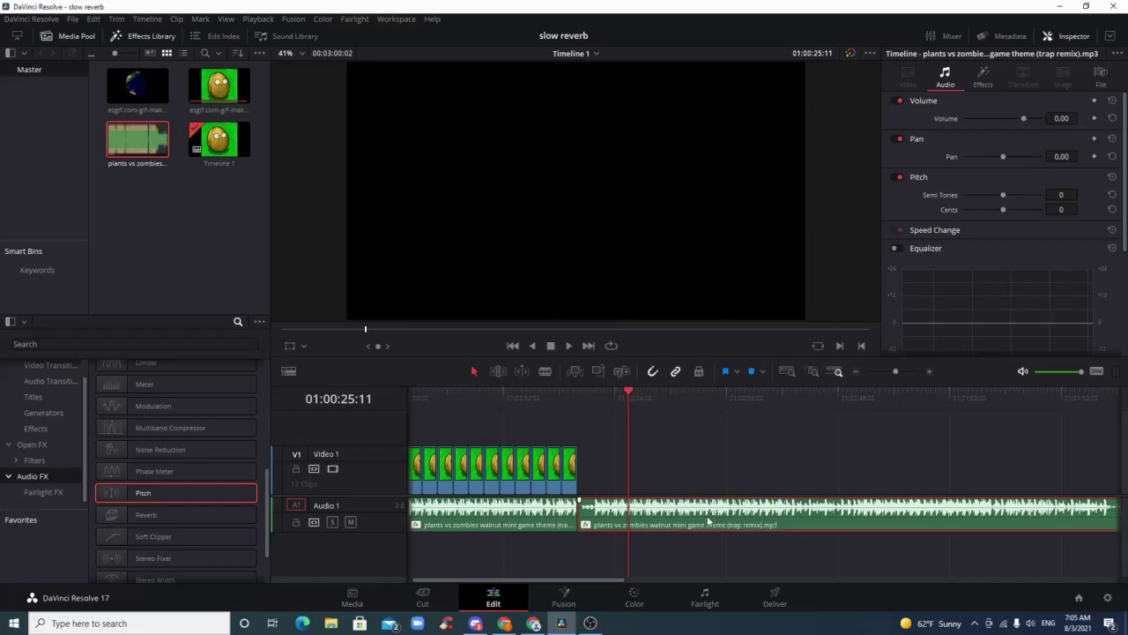
{"action": "double_click", "coordinate": [710, 512]}
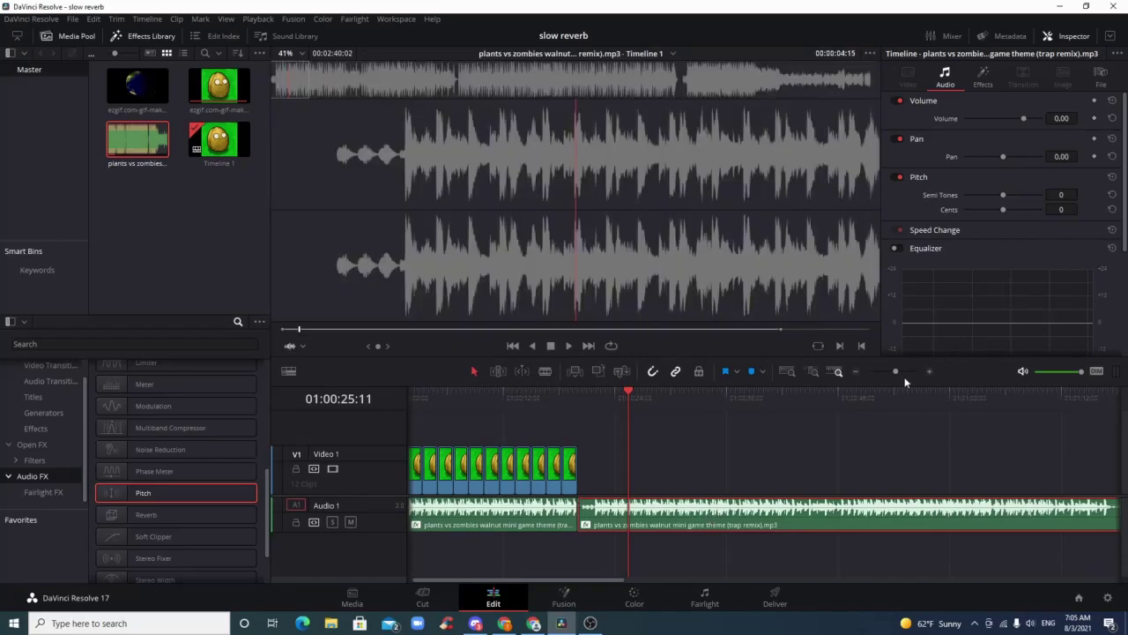
Preview the pitched-down song from about 16 seconds, then show the clip's Pitch and Reverb settings in the Inspector.
{"action": "left_click_drag", "start_coordinate": [629, 392], "coordinate": [589, 383]}
{"action": "left_click", "coordinate": [570, 346]}
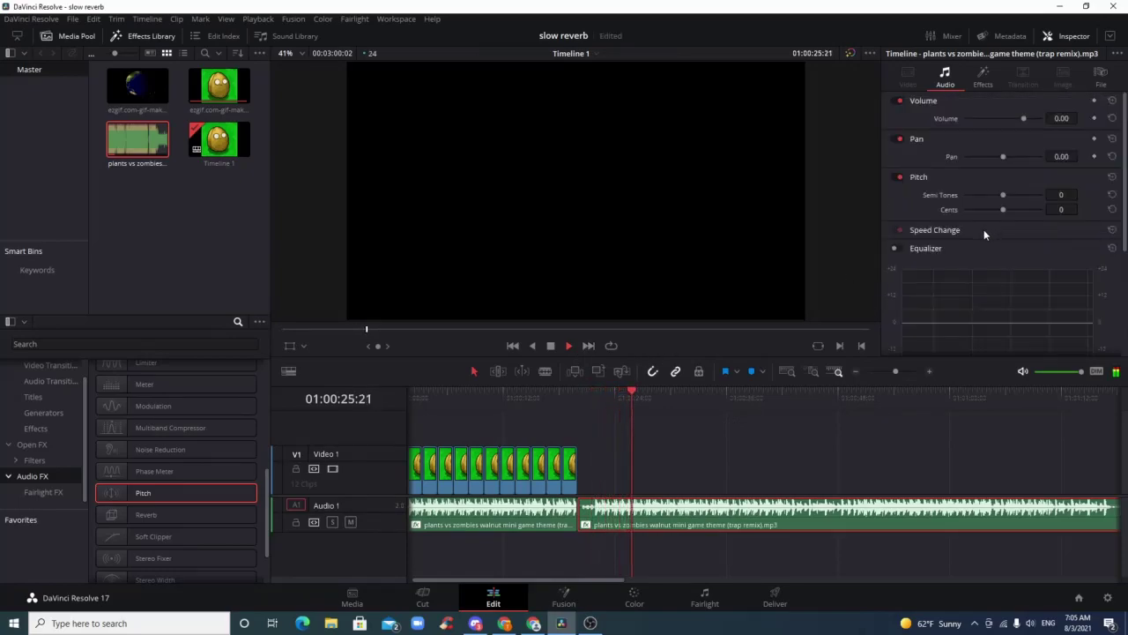
{"action": "left_click", "coordinate": [550, 345]}
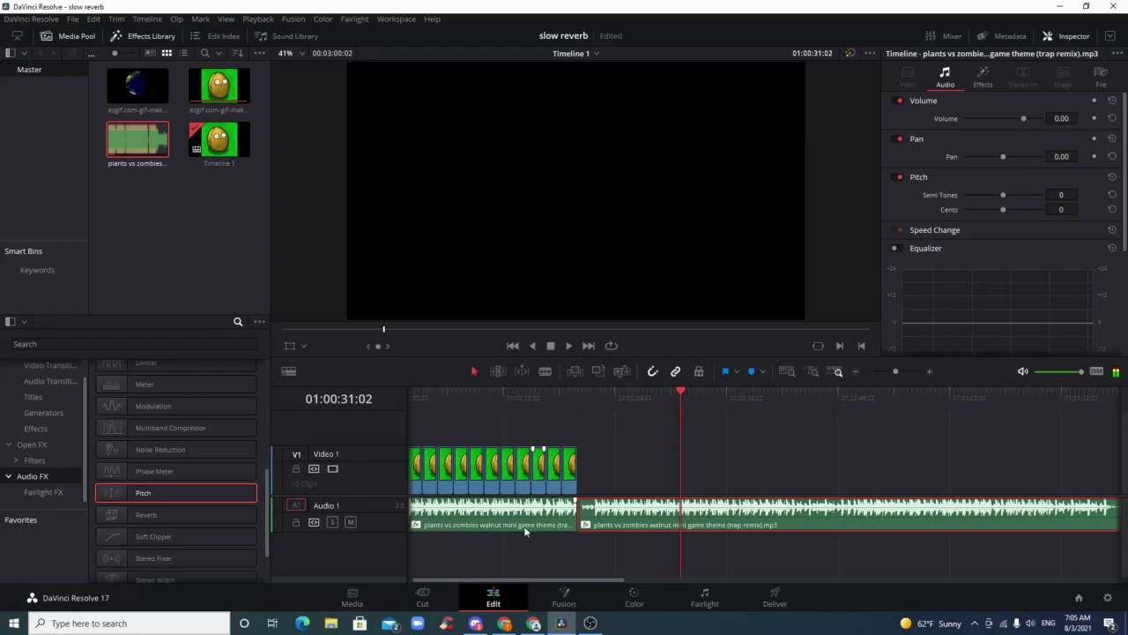
{"action": "left_click_drag", "start_coordinate": [689, 392], "coordinate": [546, 397]}
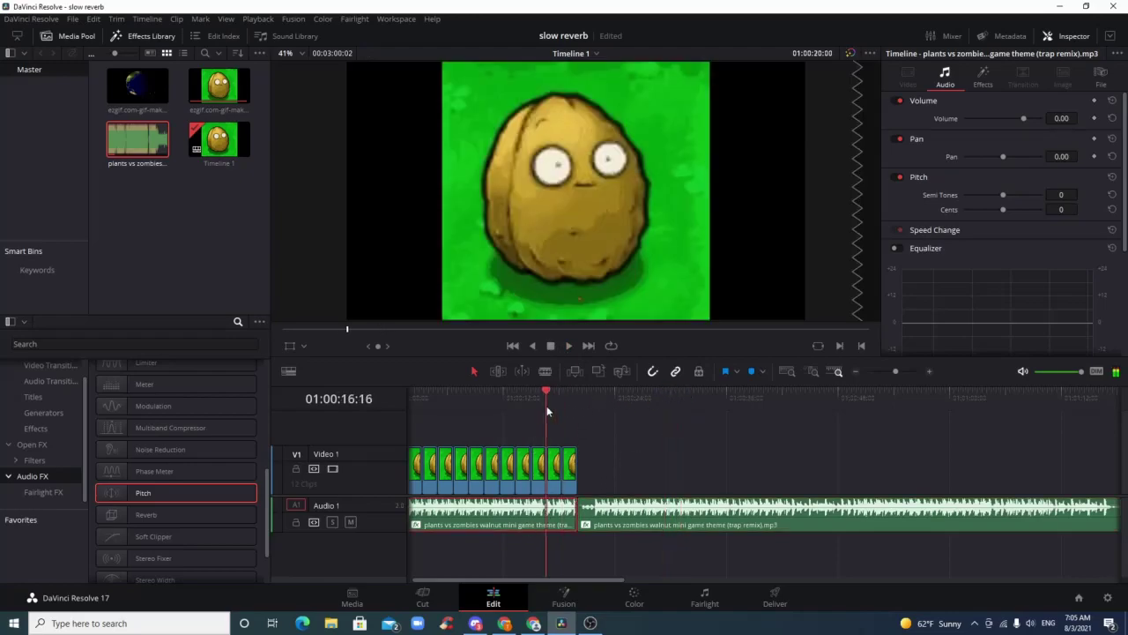
{"action": "left_click", "coordinate": [565, 346]}
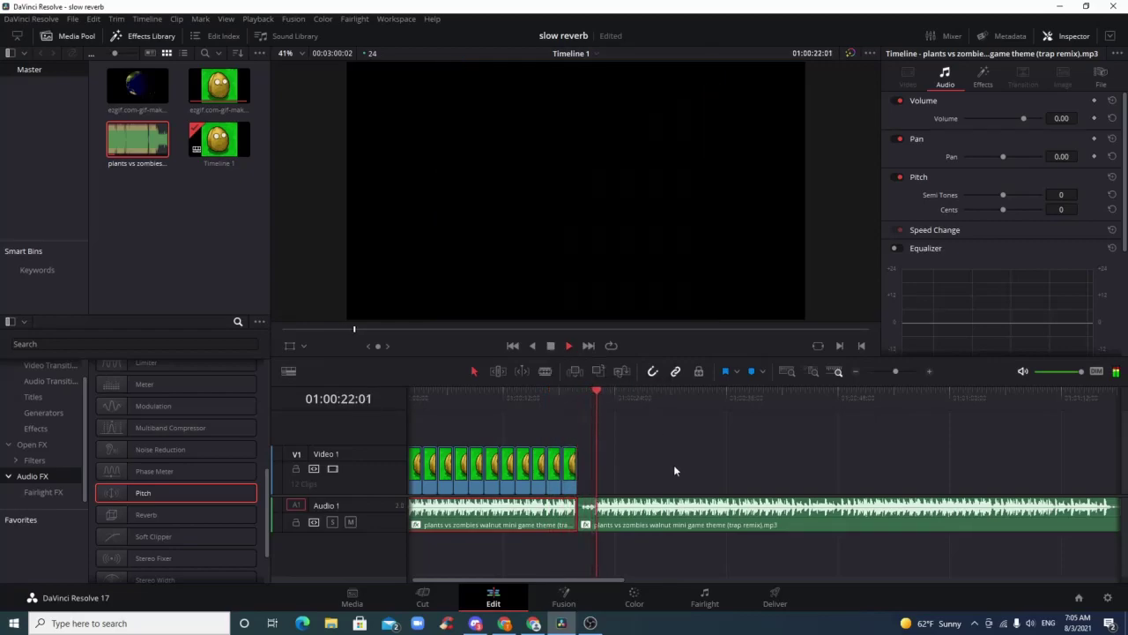
{"action": "left_click", "coordinate": [551, 346]}
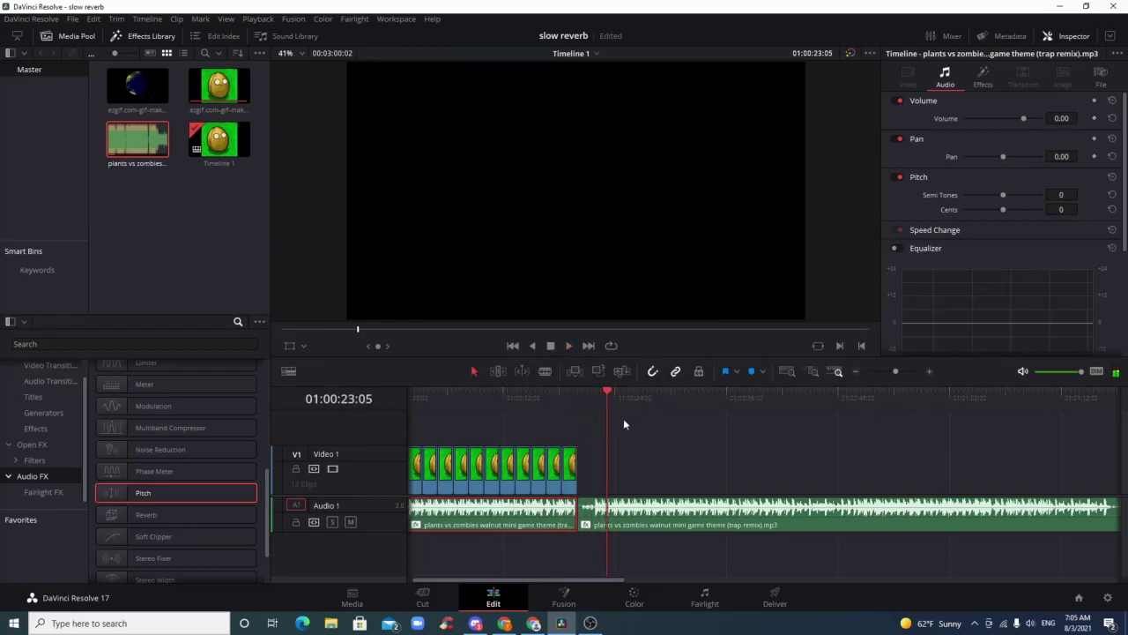
{"action": "left_click", "coordinate": [975, 84]}
{"action": "scroll", "coordinate": [1005, 192], "scroll_direction": "down", "scroll_amount": 1}
Raise the second audio clip's Pitch from -4 to -2 semitones and play it back.
{"action": "scroll", "coordinate": [1008, 193], "scroll_direction": "up", "scroll_amount": 1}
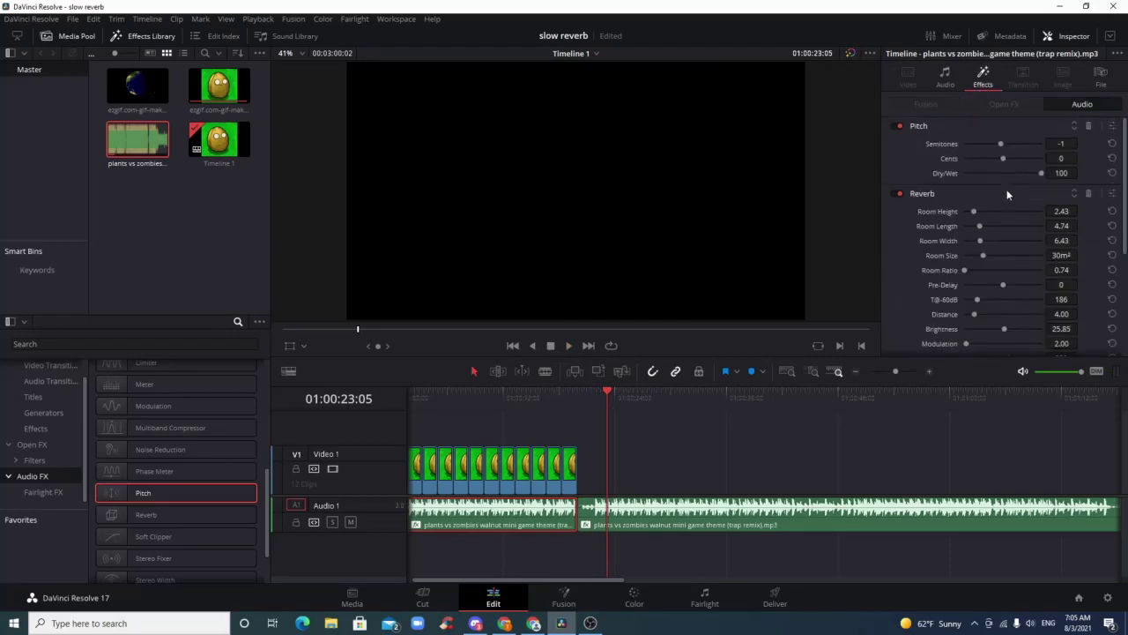
{"action": "left_click", "coordinate": [703, 522]}
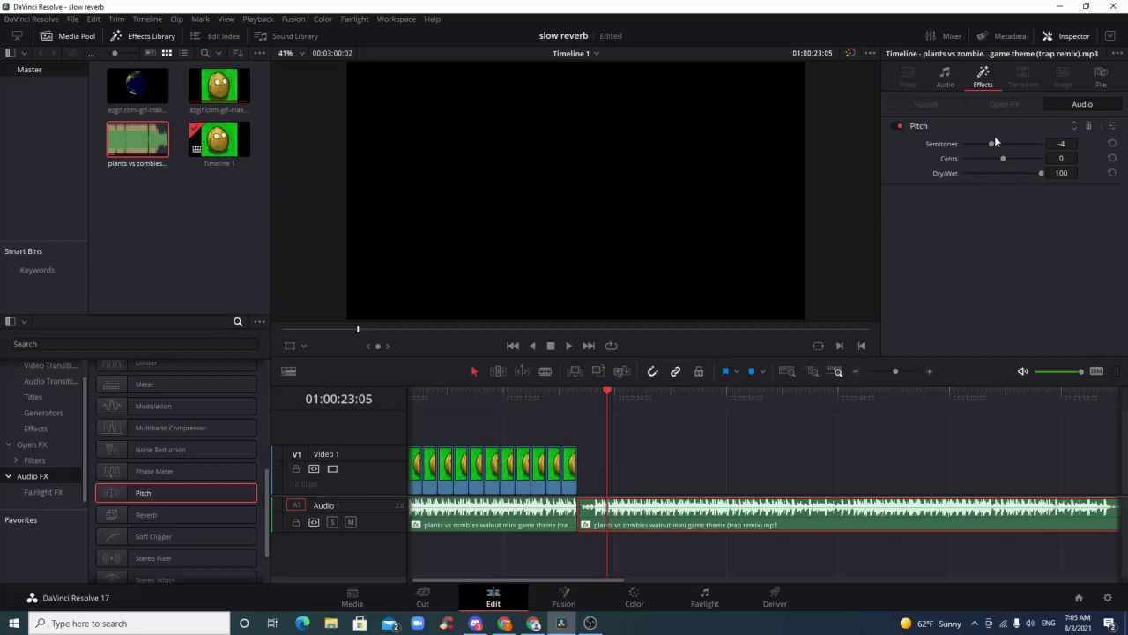
{"action": "left_click_drag", "start_coordinate": [991, 143], "coordinate": [996, 144]}
{"action": "left_click", "coordinate": [570, 344]}
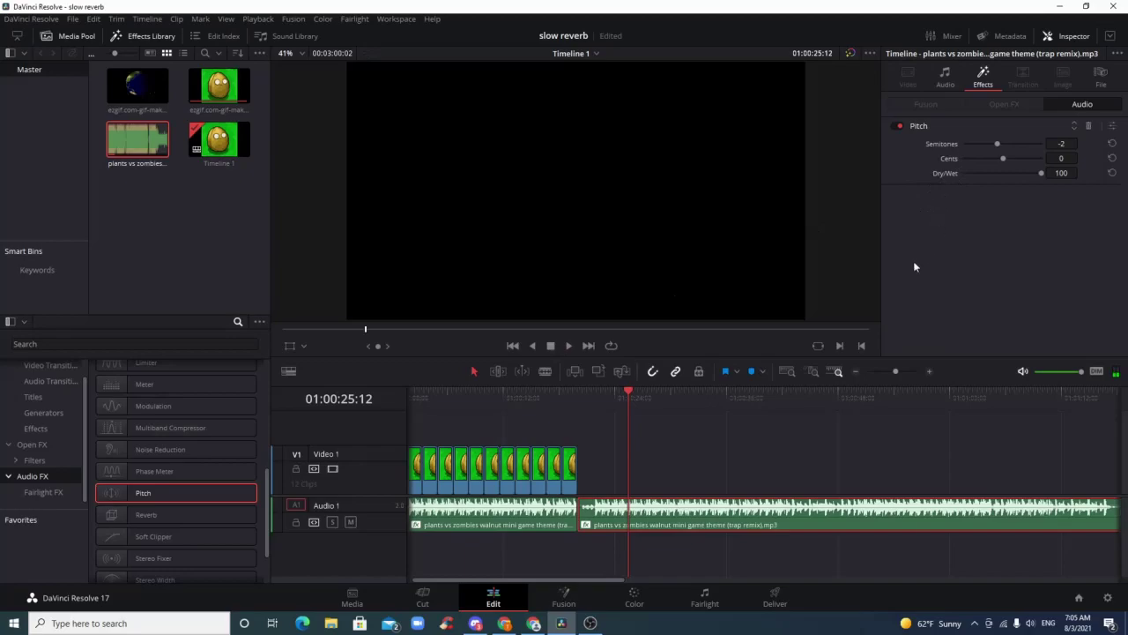
{"action": "scroll", "coordinate": [139, 434], "scroll_direction": "down", "scroll_amount": 3}
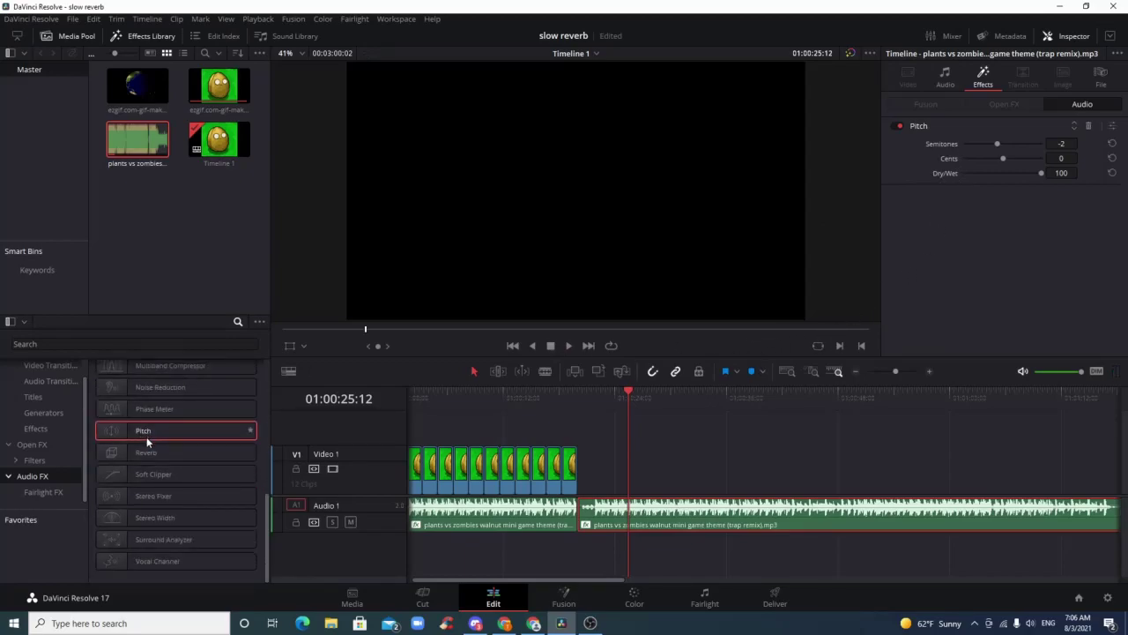
{"action": "scroll", "coordinate": [147, 449], "scroll_direction": "up", "scroll_amount": 5}
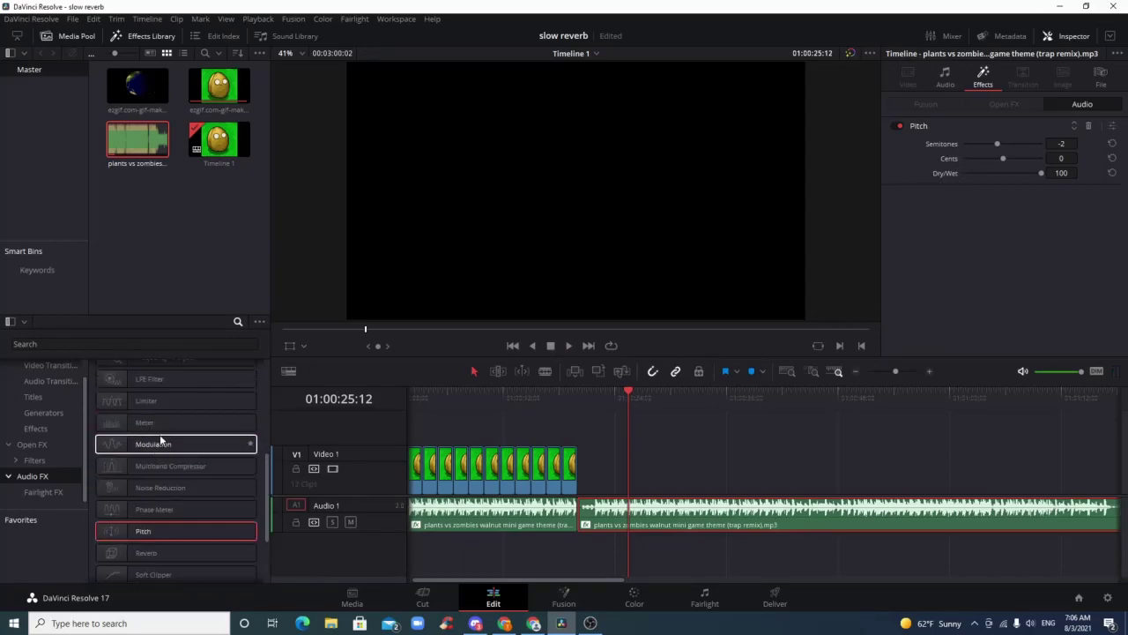
{"action": "scroll", "coordinate": [150, 453], "scroll_direction": "up", "scroll_amount": 2}
{"action": "left_click", "coordinate": [132, 344]}
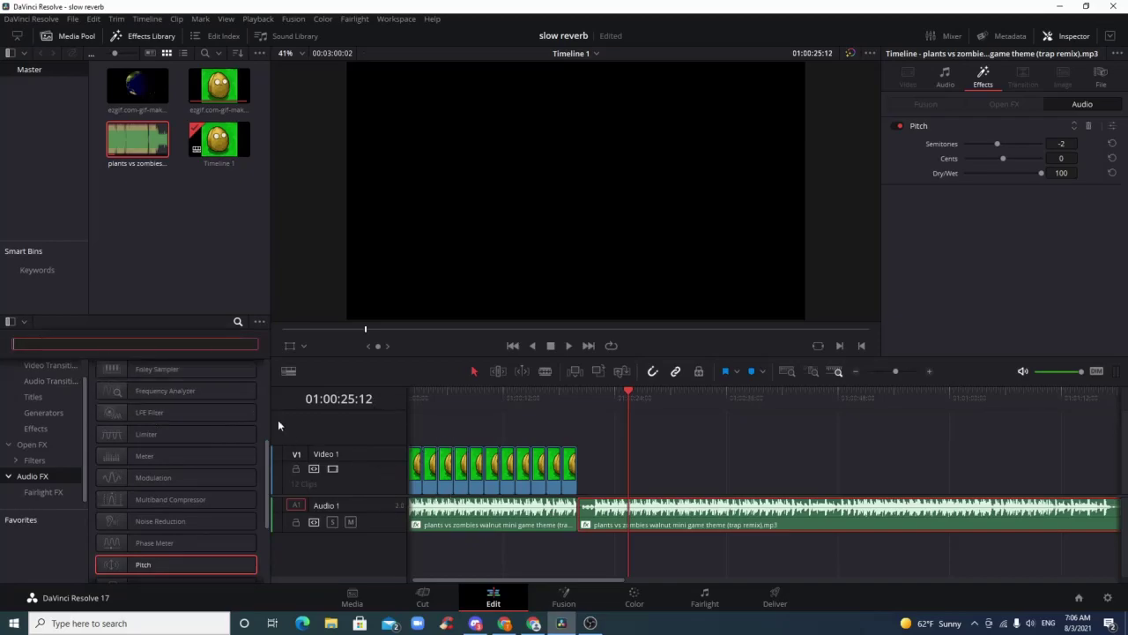
Search for 'reverb' and apply Reverb to the second audio clip with a 250m² room at 100% wet.
{"action": "left_click", "coordinate": [515, 516]}
{"action": "scroll", "coordinate": [1015, 126], "scroll_direction": "down", "scroll_amount": 1}
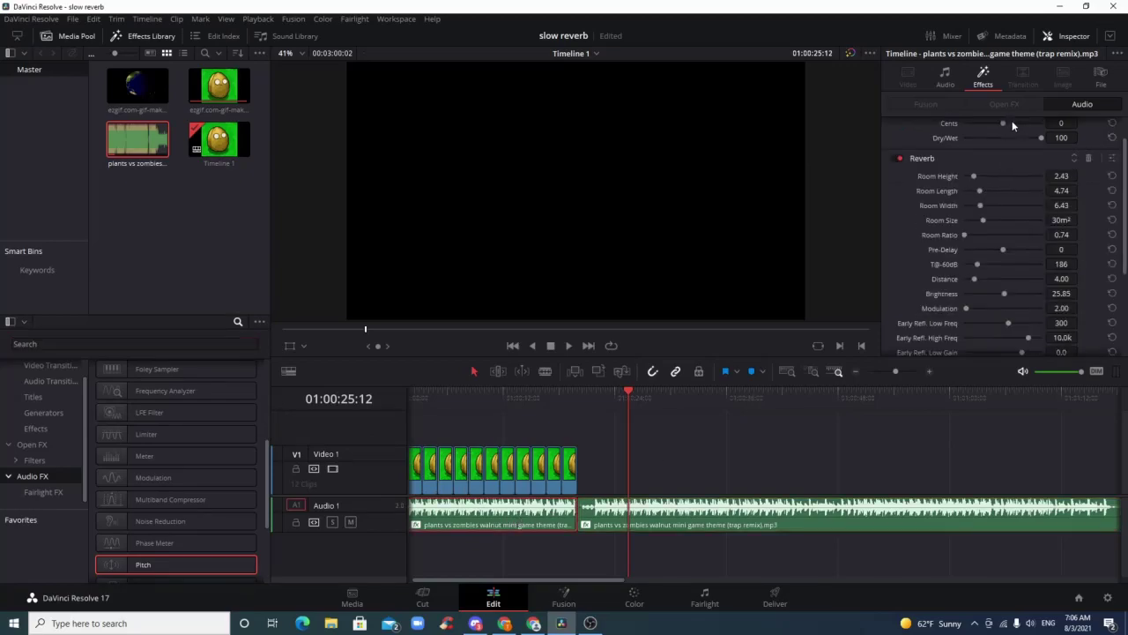
{"action": "left_click", "coordinate": [720, 508]}
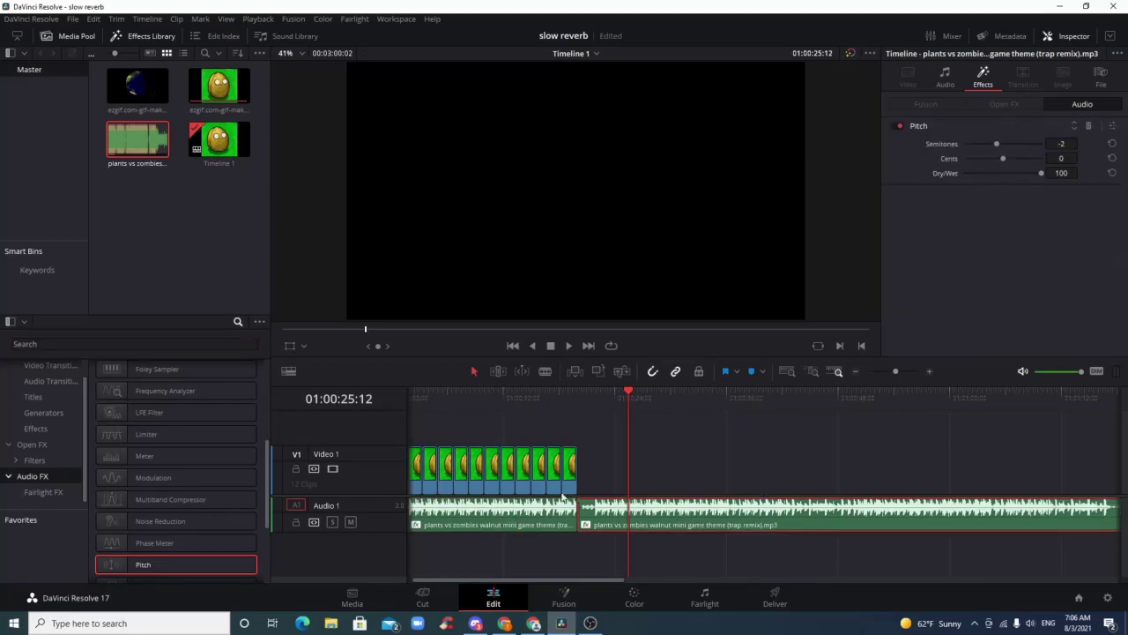
{"action": "scroll", "coordinate": [146, 457], "scroll_direction": "up", "scroll_amount": 5}
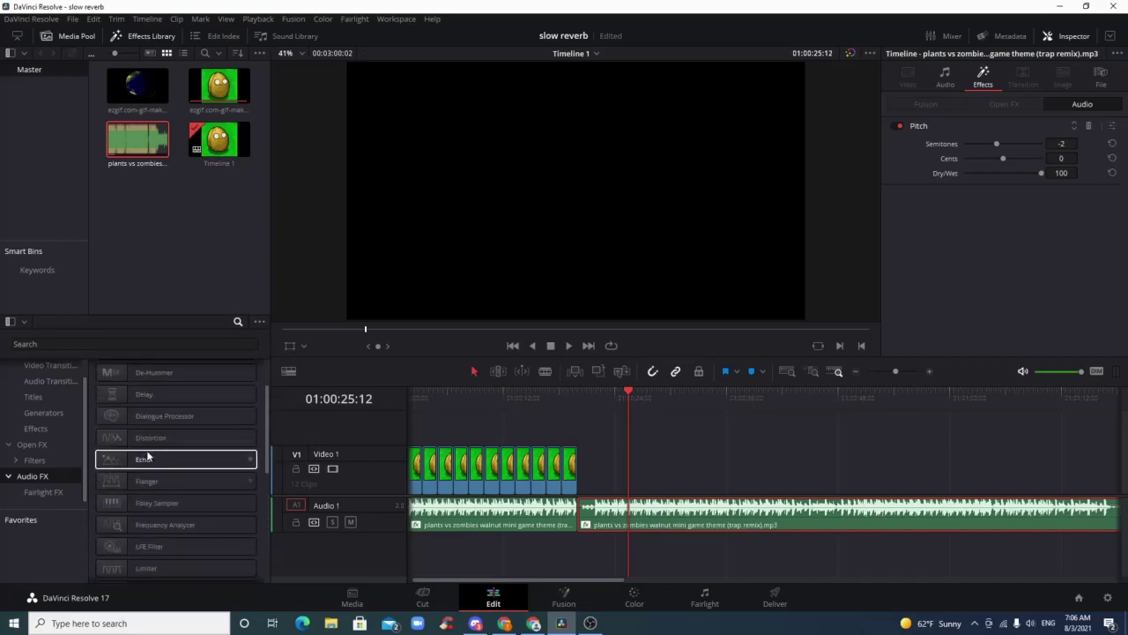
{"action": "left_click", "coordinate": [98, 344]}
{"action": "type", "text": "r"}
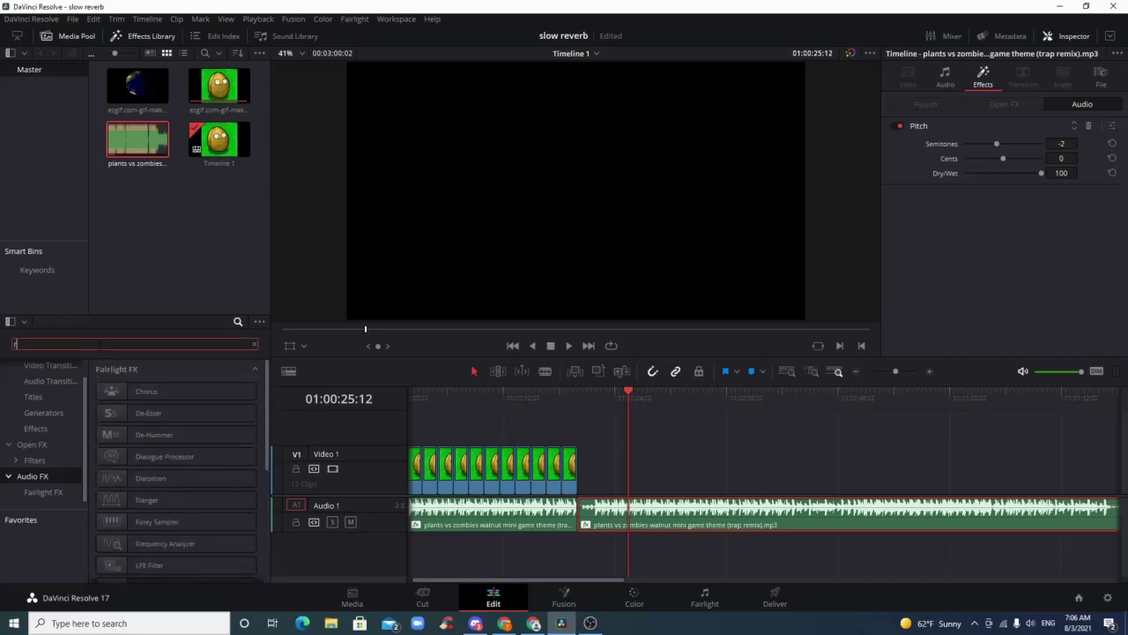
{"action": "type", "text": "everb"}
{"action": "left_click_drag", "start_coordinate": [123, 391], "coordinate": [696, 526]}
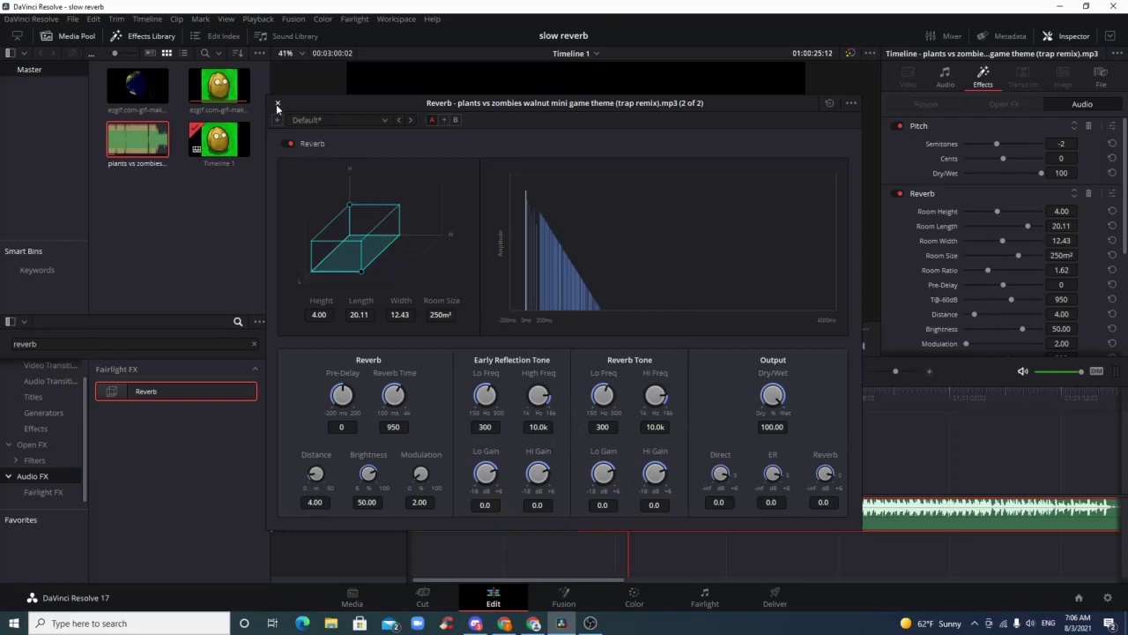
{"action": "left_click", "coordinate": [278, 104]}
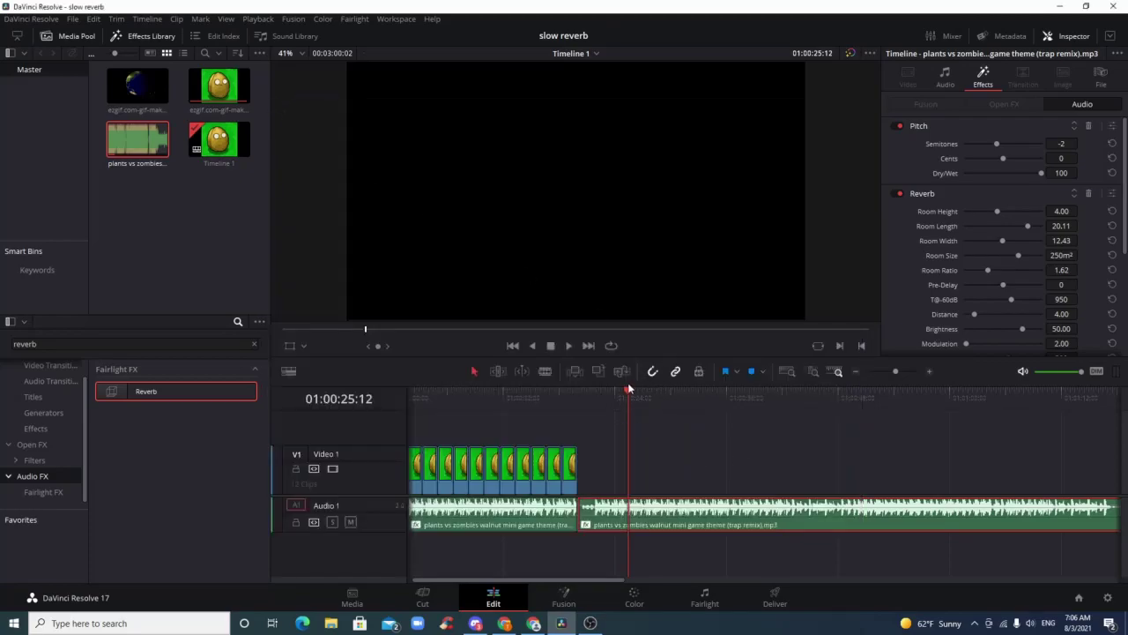
{"action": "left_click_drag", "start_coordinate": [630, 396], "coordinate": [589, 398]}
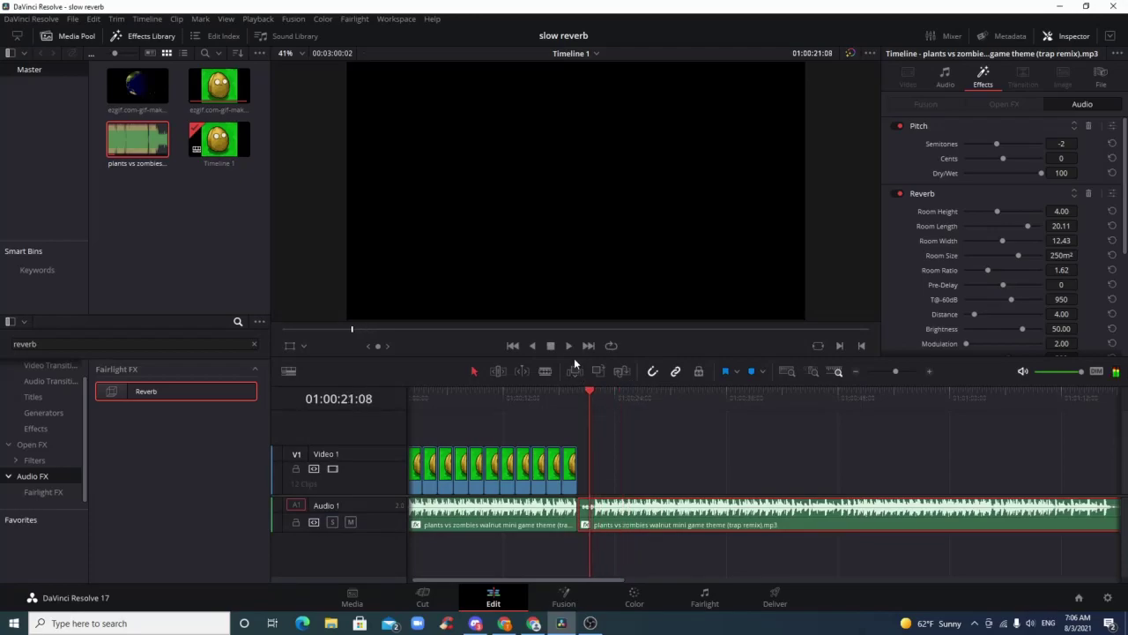
{"action": "left_click", "coordinate": [569, 347]}
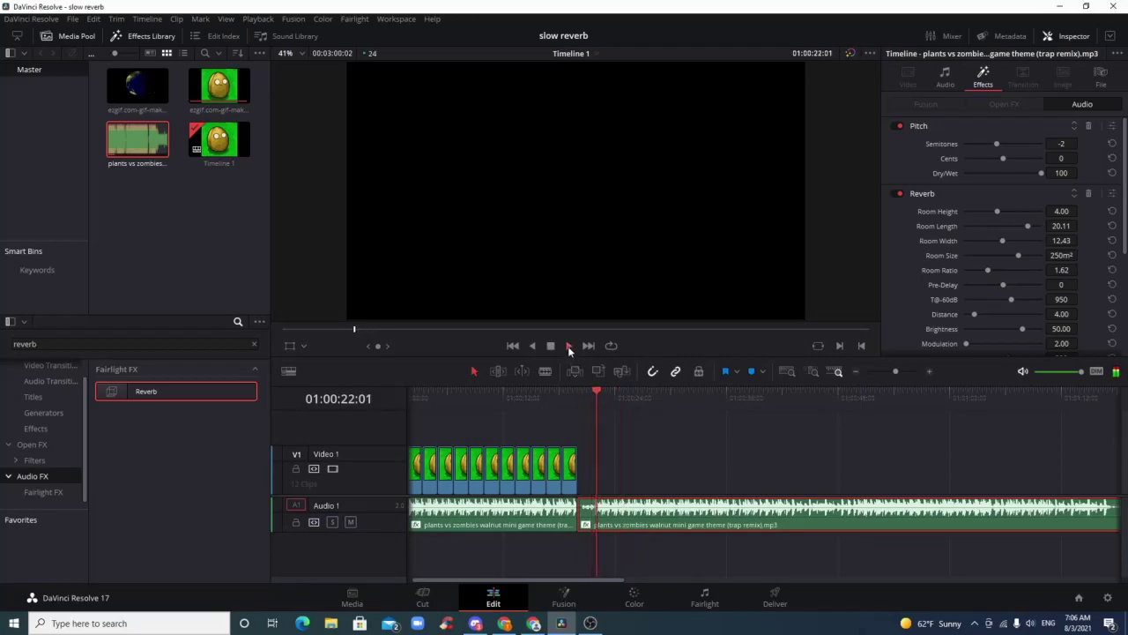
{"action": "left_click", "coordinate": [550, 347]}
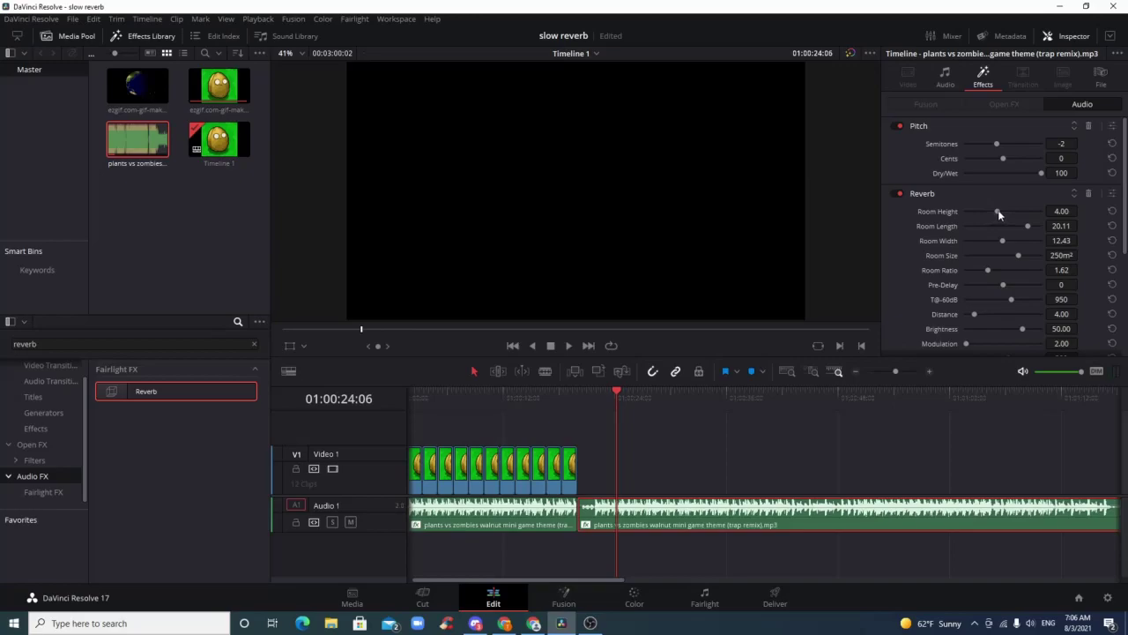
Shrink the reverb room to 23m² (height 2.40, length 3.70, width 6.10), previewing between changes.
{"action": "left_click_drag", "start_coordinate": [989, 214], "coordinate": [1000, 263]}
{"action": "left_click_drag", "start_coordinate": [619, 394], "coordinate": [578, 396]}
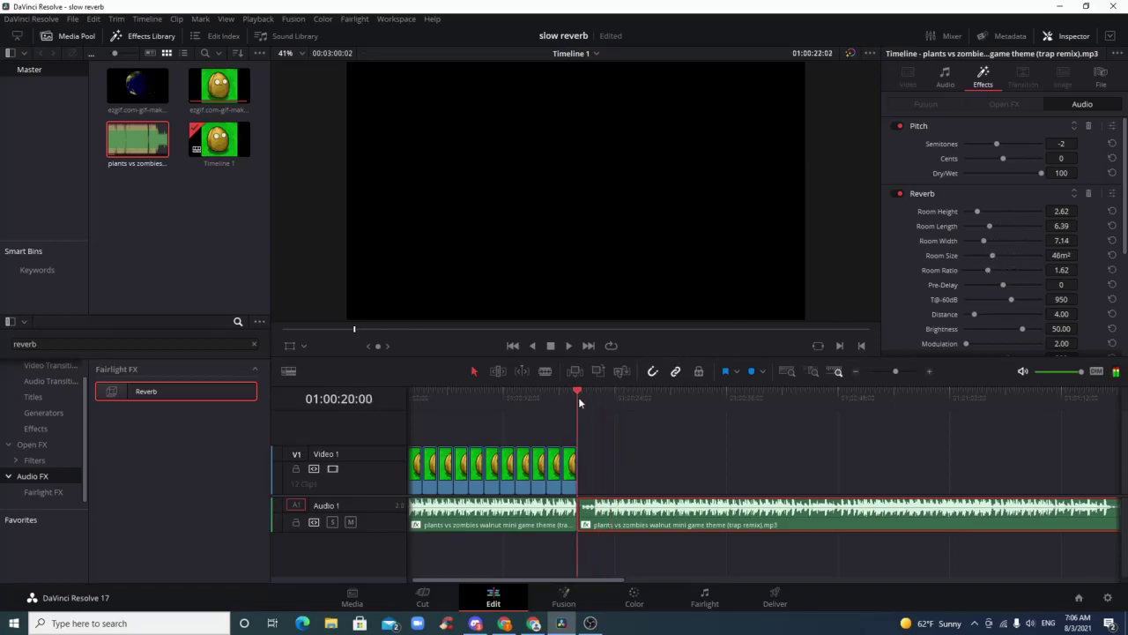
{"action": "left_click", "coordinate": [568, 346]}
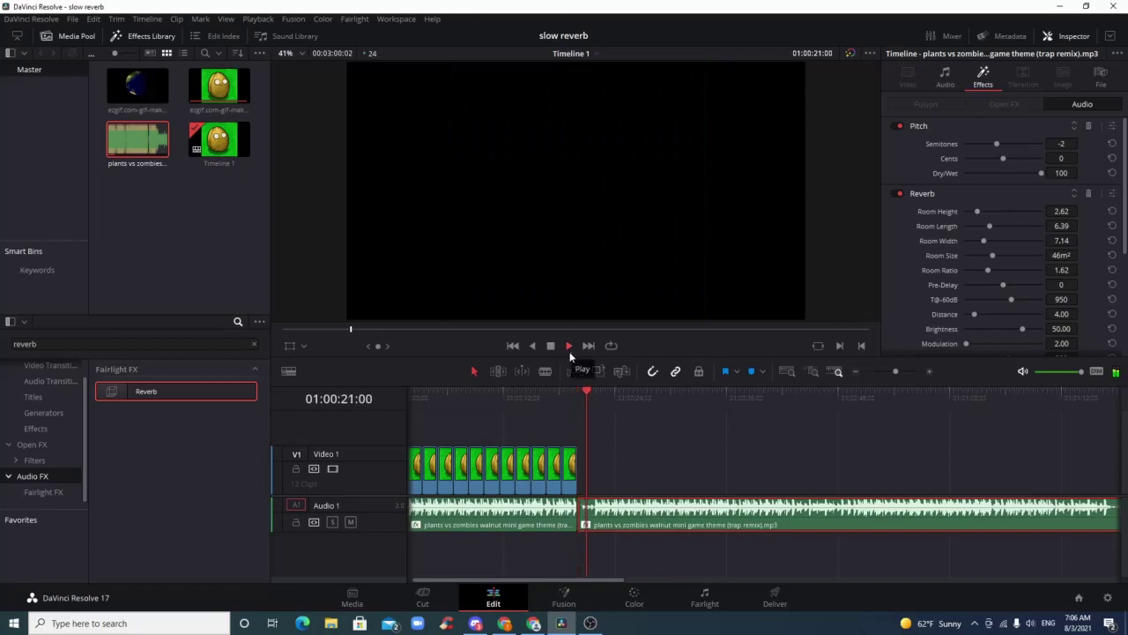
{"action": "left_click", "coordinate": [550, 346]}
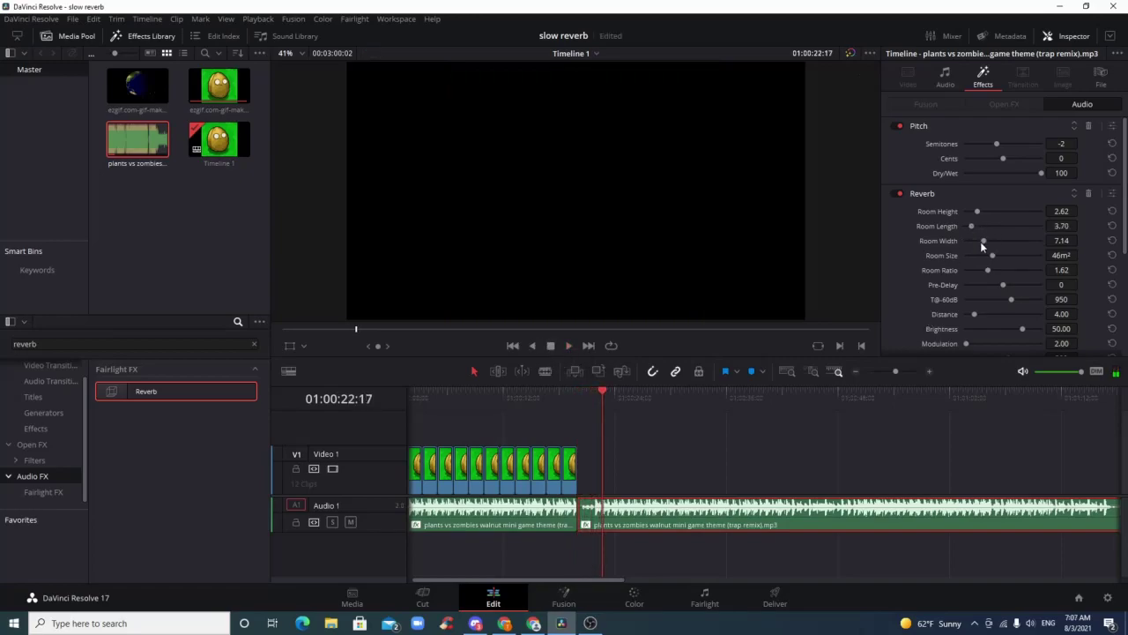
{"action": "left_click_drag", "start_coordinate": [982, 241], "coordinate": [973, 211]}
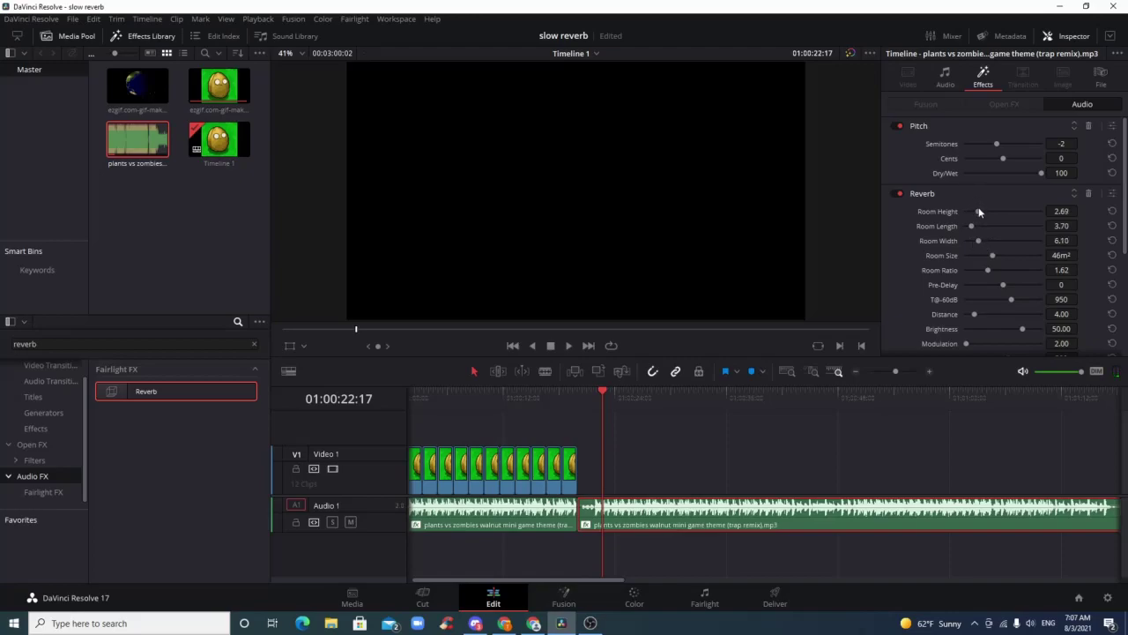
{"action": "left_click", "coordinate": [569, 347]}
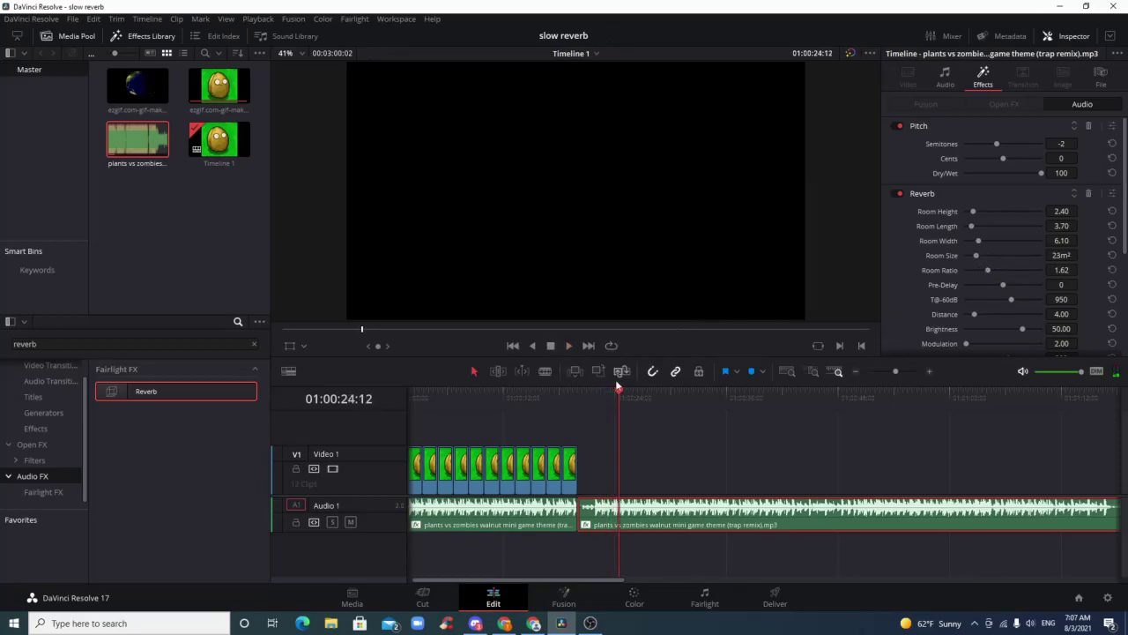
{"action": "left_click_drag", "start_coordinate": [618, 388], "coordinate": [578, 390]}
{"action": "left_click", "coordinate": [569, 347]}
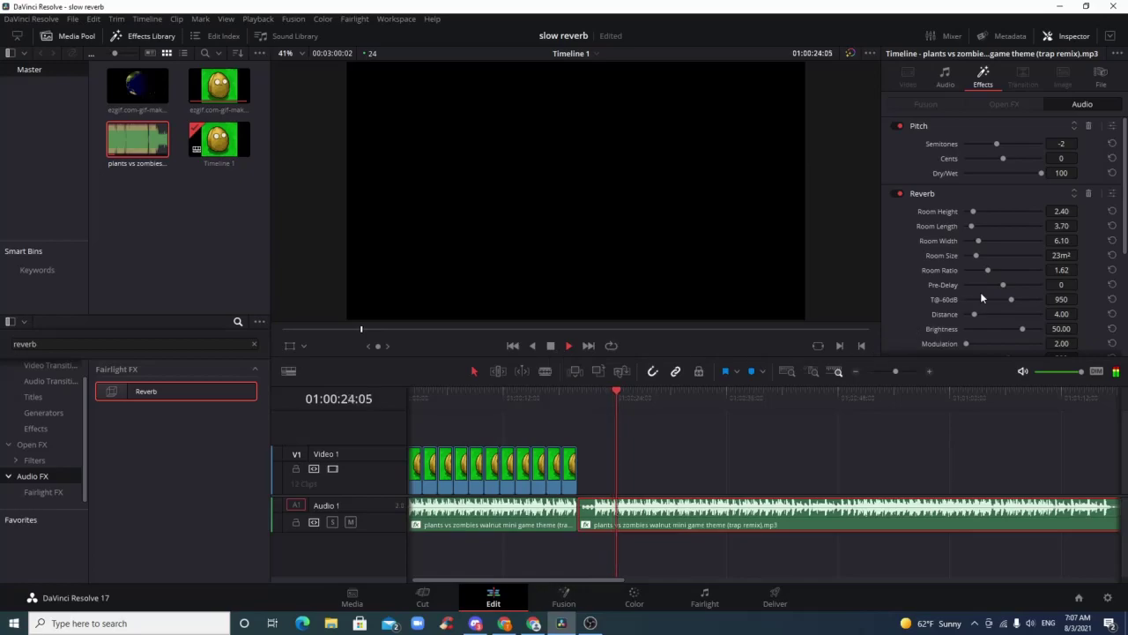
{"action": "scroll", "coordinate": [1023, 268], "scroll_direction": "down", "scroll_amount": 1}
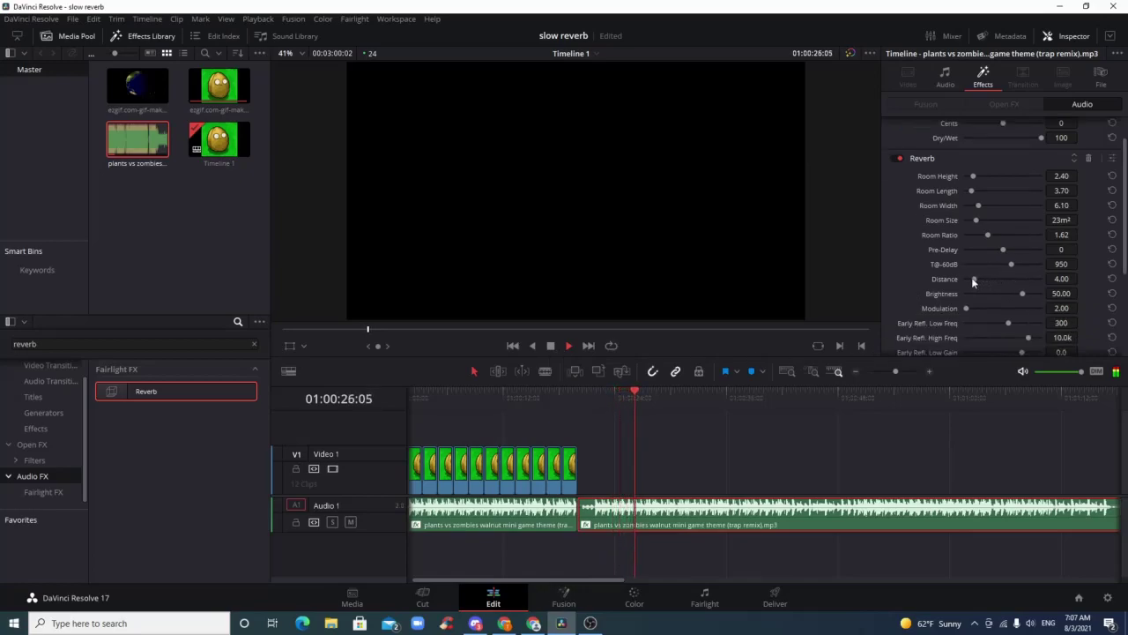
Lower the reverb distance to 1.84 and preview from the walnut section.
{"action": "left_click_drag", "start_coordinate": [973, 280], "coordinate": [1009, 301]}
{"action": "scroll", "coordinate": [996, 304], "scroll_direction": "down", "scroll_amount": 2}
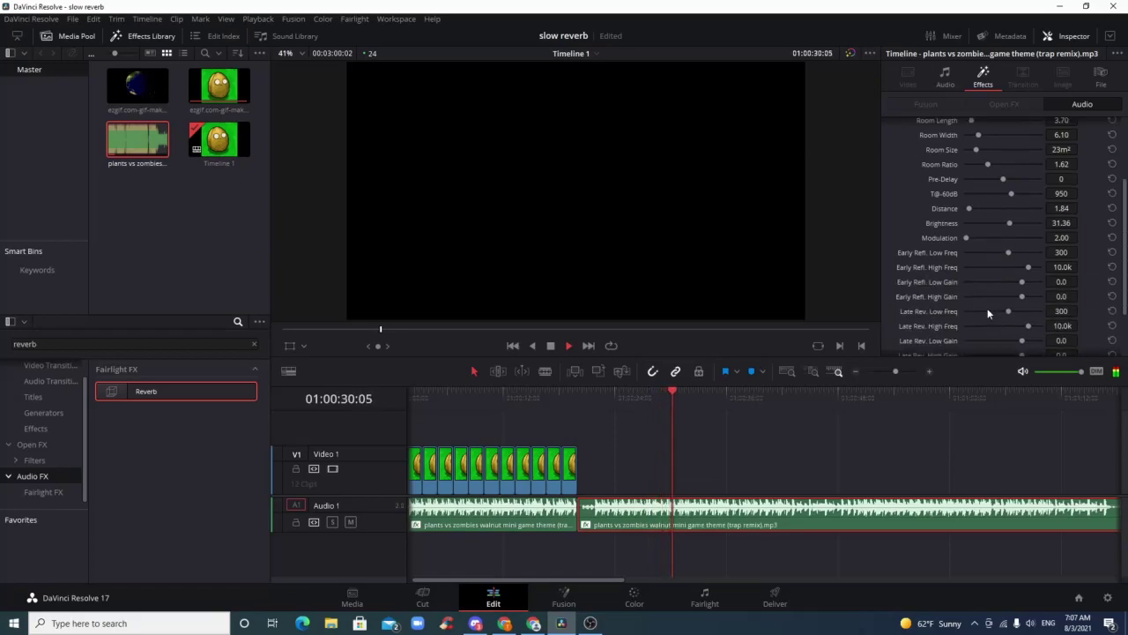
{"action": "scroll", "coordinate": [988, 310], "scroll_direction": "down", "scroll_amount": 2}
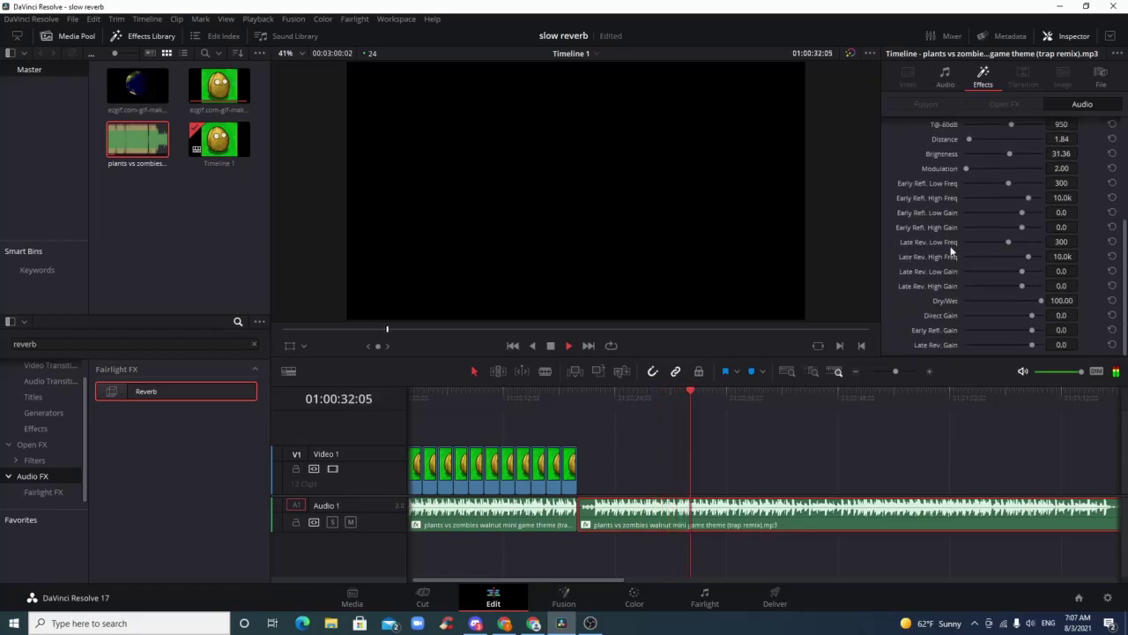
{"action": "left_click", "coordinate": [550, 346]}
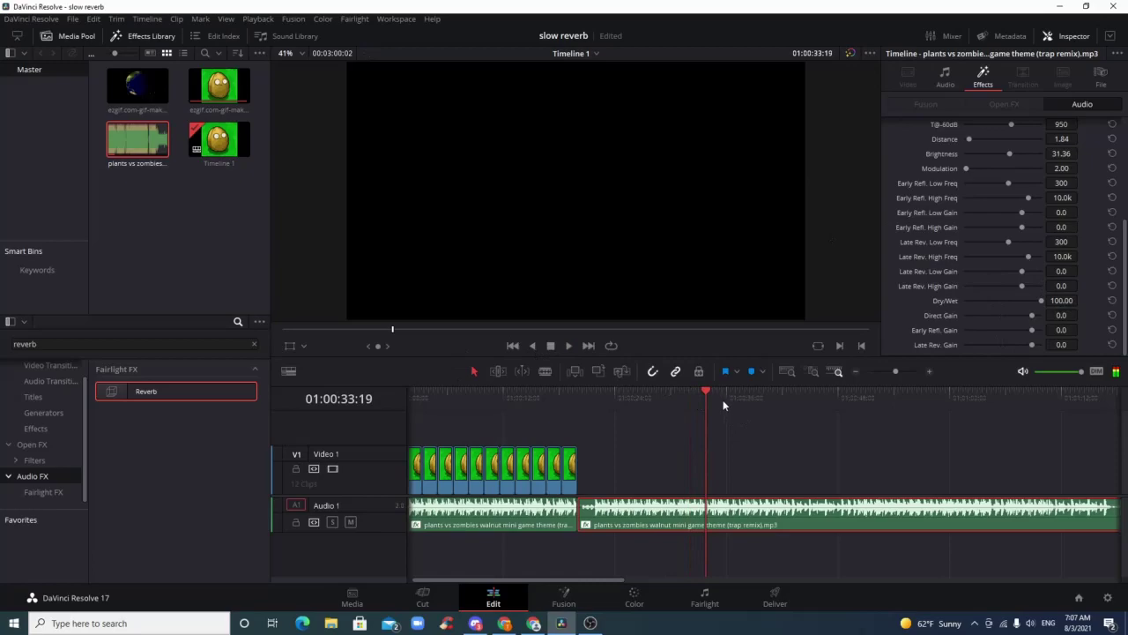
{"action": "left_click", "coordinate": [558, 398]}
{"action": "left_click", "coordinate": [516, 399]}
{"action": "left_click", "coordinate": [567, 345]}
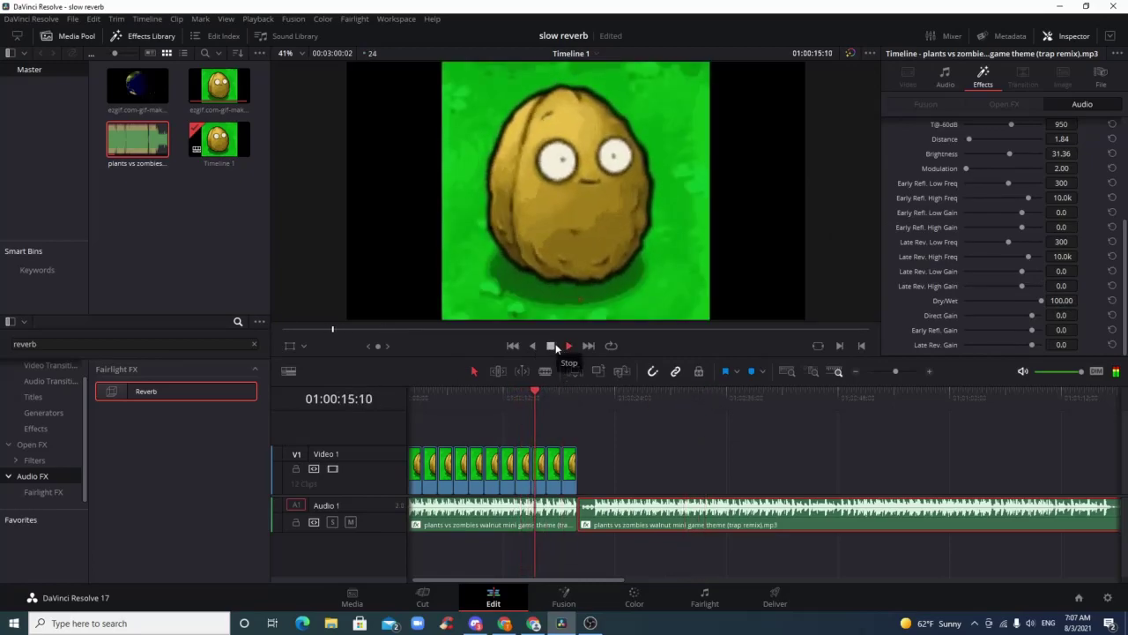
Narrow the reverb room width to 5.12 for an 18m² room and preview it.
{"action": "left_click_drag", "start_coordinate": [586, 400], "coordinate": [593, 400]}
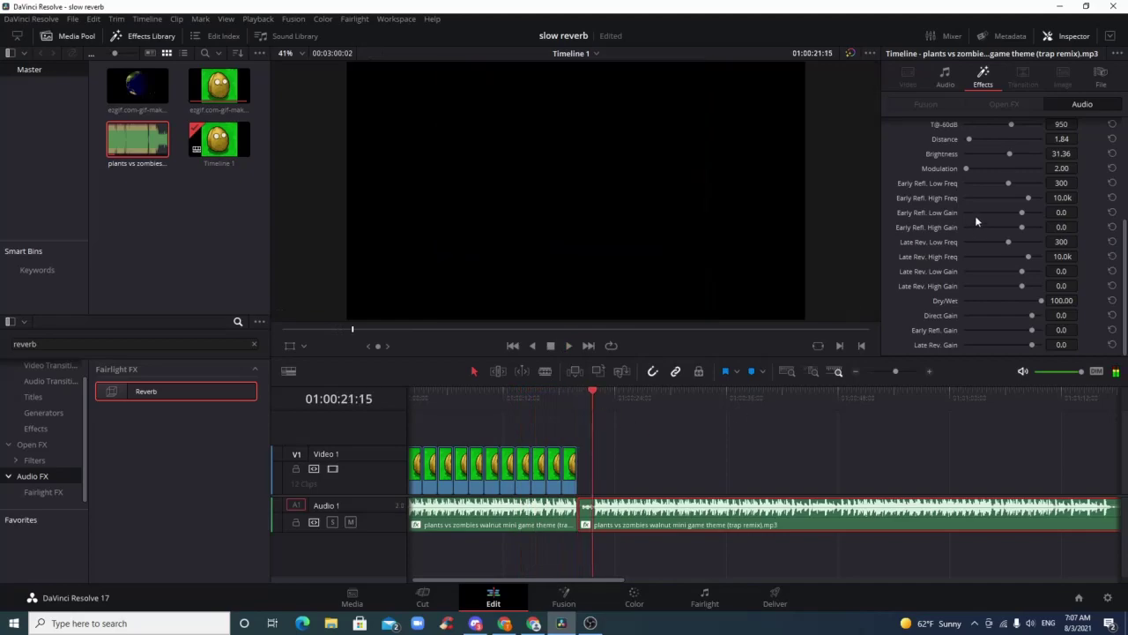
{"action": "scroll", "coordinate": [975, 215], "scroll_direction": "up", "scroll_amount": 5}
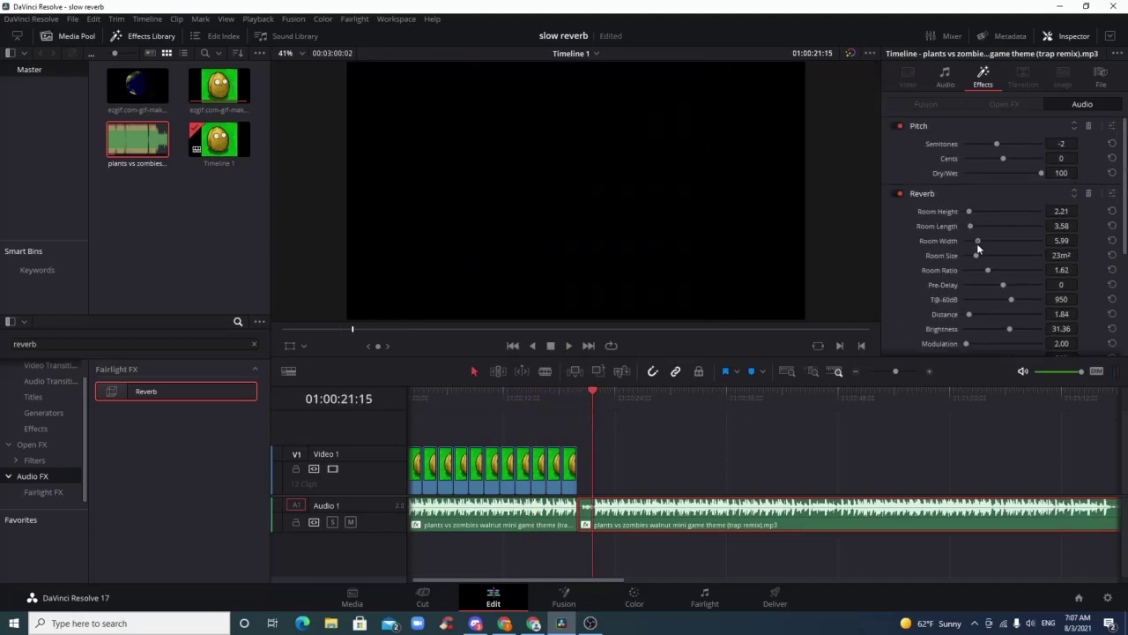
{"action": "left_click_drag", "start_coordinate": [978, 243], "coordinate": [984, 274]}
{"action": "left_click", "coordinate": [584, 393]}
{"action": "left_click", "coordinate": [568, 345]}
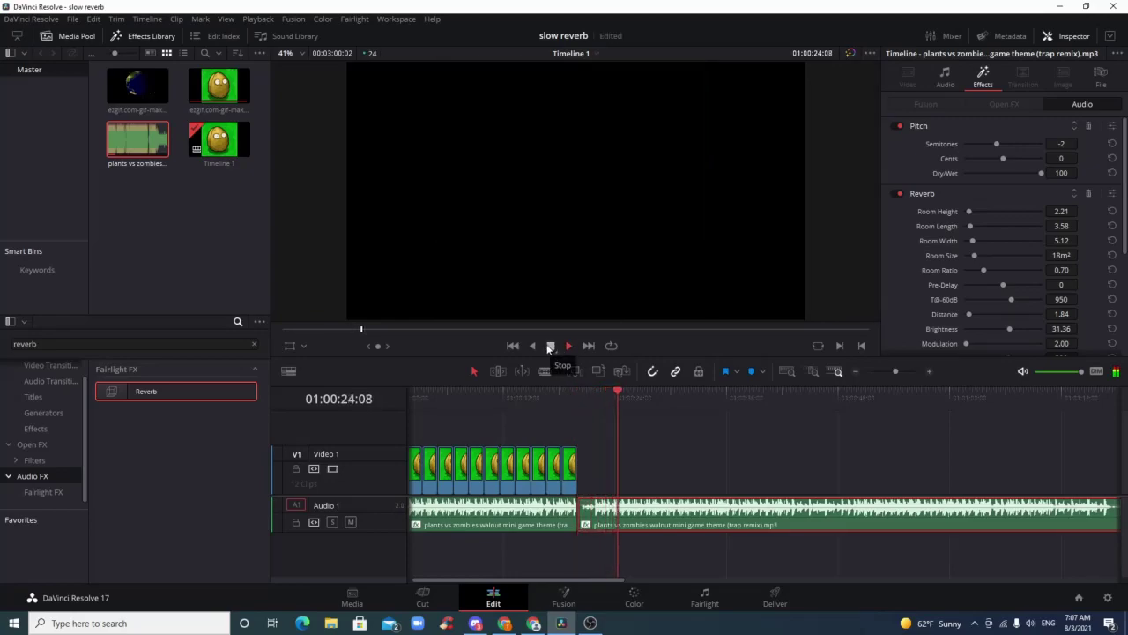
{"action": "left_click", "coordinate": [549, 345]}
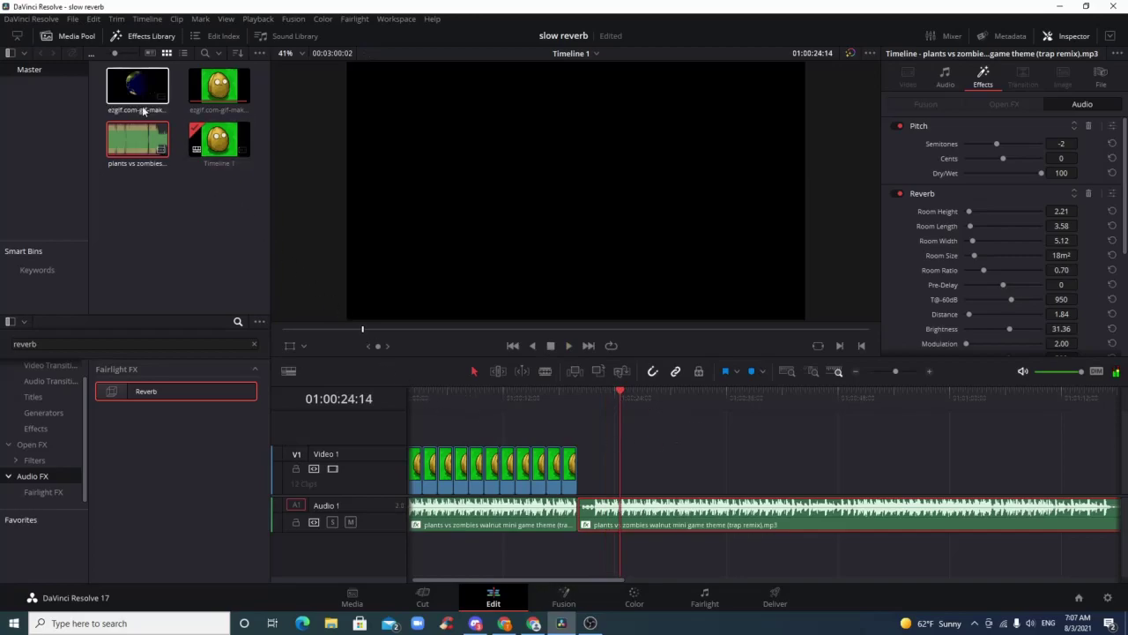
Place the ezgif rotating-earth clip on V1 right after the walnut clips.
{"action": "left_click_drag", "start_coordinate": [137, 88], "coordinate": [597, 474]}
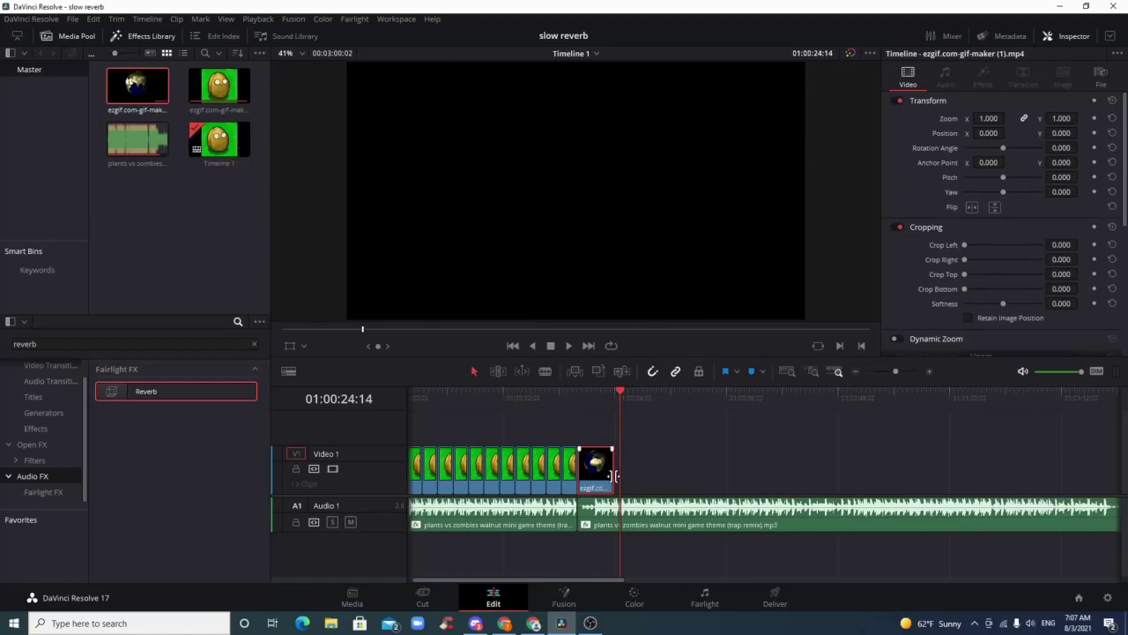
{"action": "key", "text": "ctrl+v"}
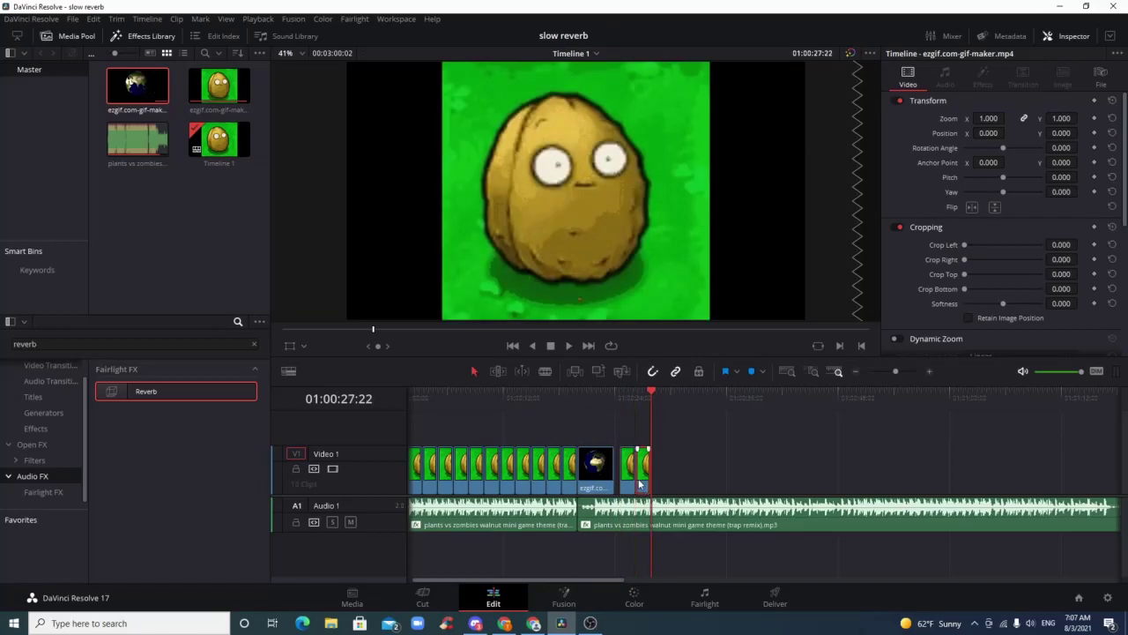
{"action": "key", "text": "ctrl+z"}
{"action": "key", "text": "ctrl+z"}
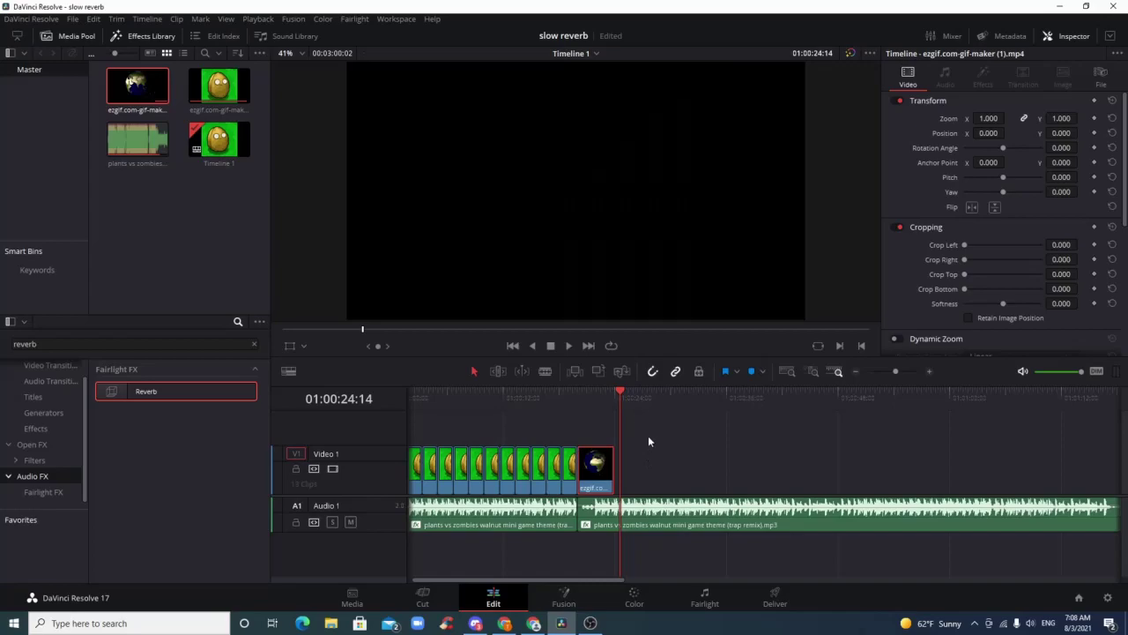
{"action": "left_click_drag", "start_coordinate": [628, 394], "coordinate": [620, 399]}
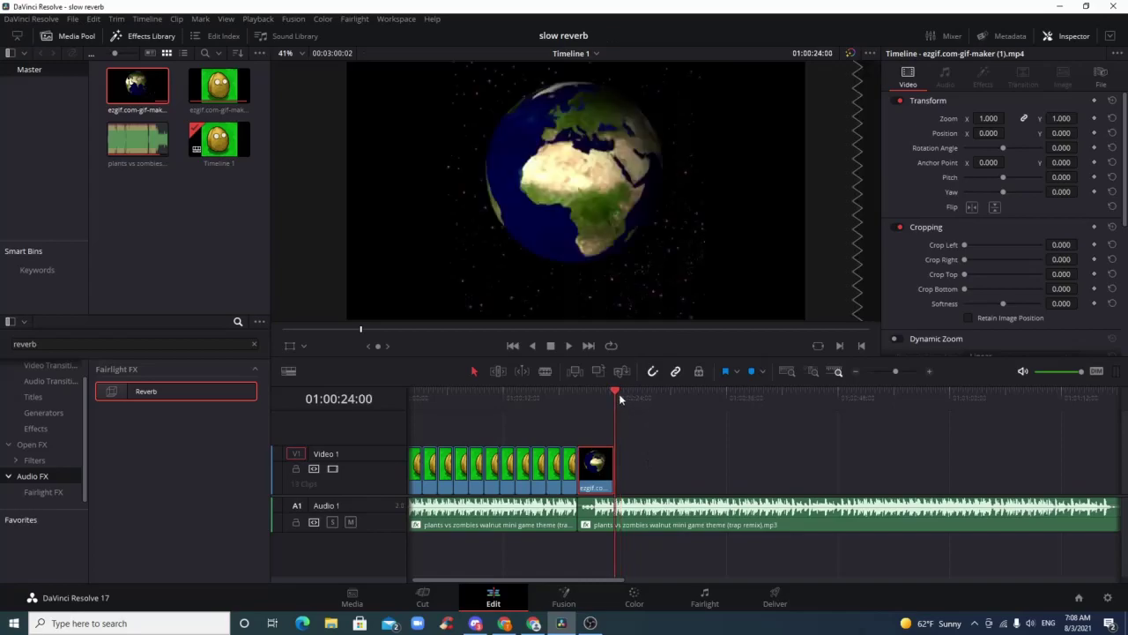
Paste repeated earth clip copies along V1, running to about 01:01:16:00.
{"action": "key", "text": "ctrl+v"}
{"action": "key", "text": "ctrl+v"}
{"action": "key", "text": "ctrl+v"}
{"action": "key", "text": "ctrl+v"}
{"action": "key", "text": "ctrl+v"}
{"action": "key", "text": "ctrl+v"}
{"action": "key", "text": "ctrl+v"}
{"action": "key", "text": "ctrl+v"}
{"action": "key", "text": "ctrl+v"}
{"action": "key", "text": "ctrl+v"}
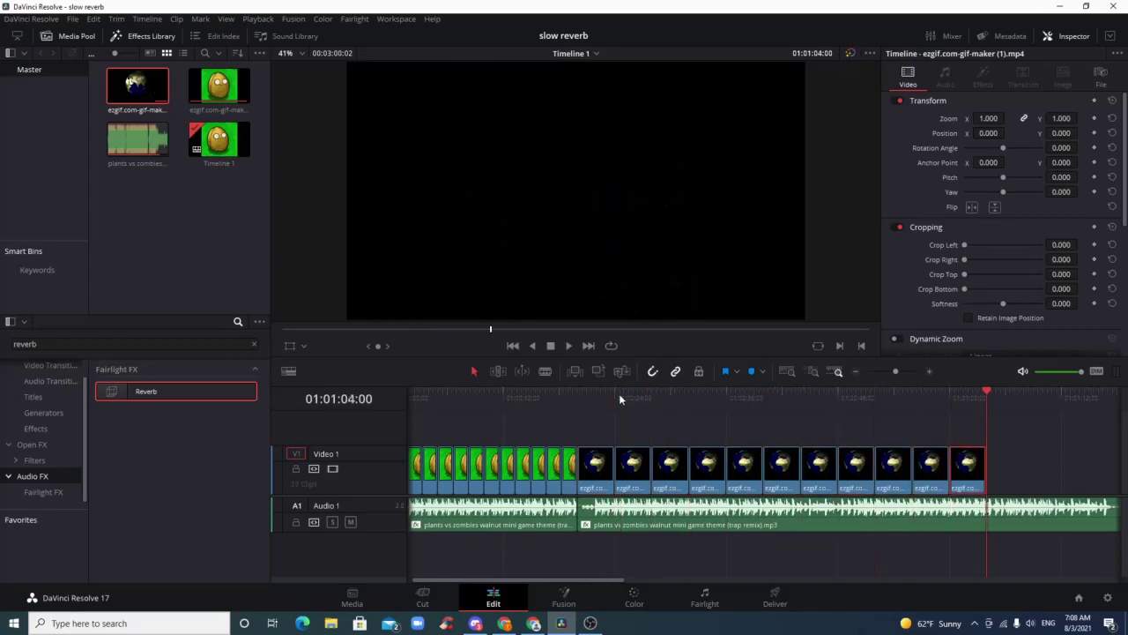
{"action": "key", "text": "ctrl+v"}
{"action": "key", "text": "ctrl+v"}
{"action": "key", "text": "ctrl+v"}
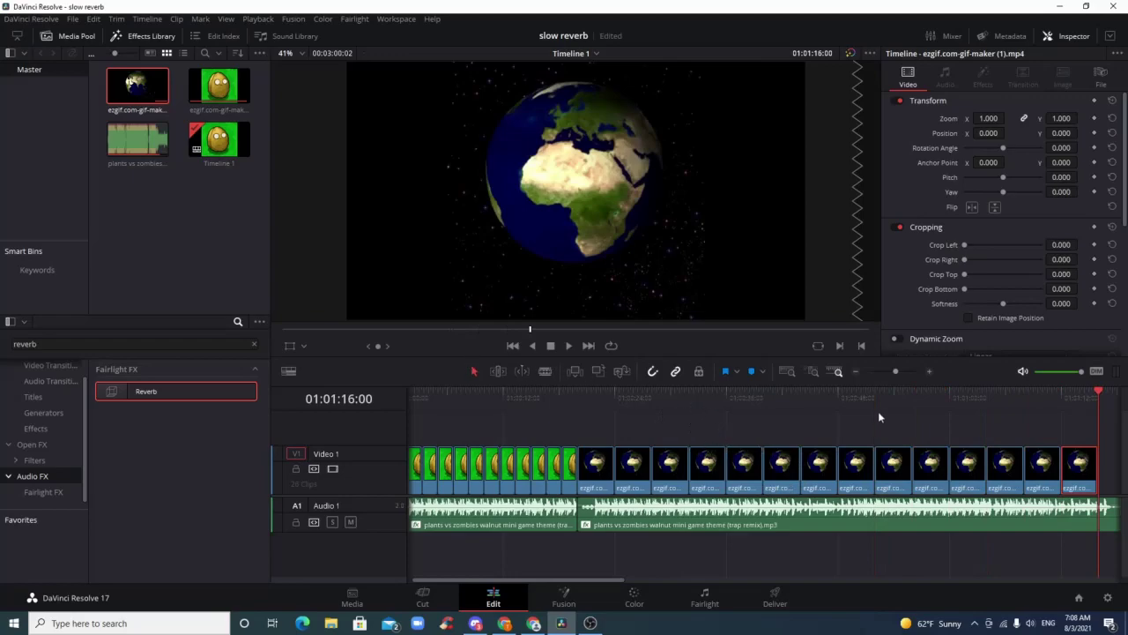
{"action": "left_click_drag", "start_coordinate": [899, 373], "coordinate": [892, 370]}
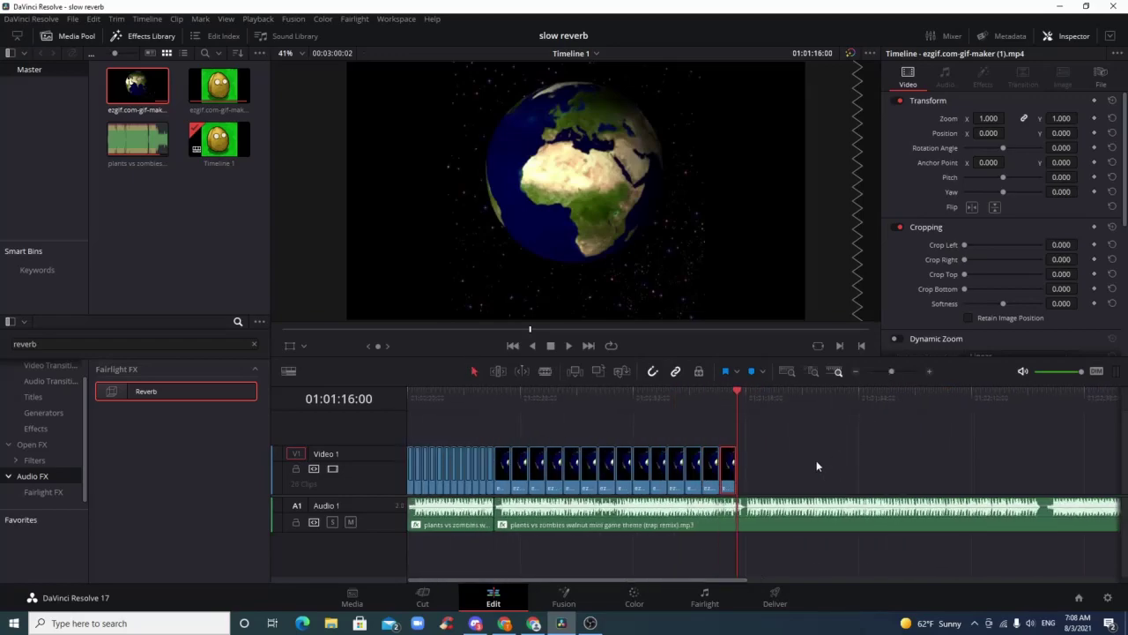
{"action": "left_click_drag", "start_coordinate": [891, 370], "coordinate": [893, 374]}
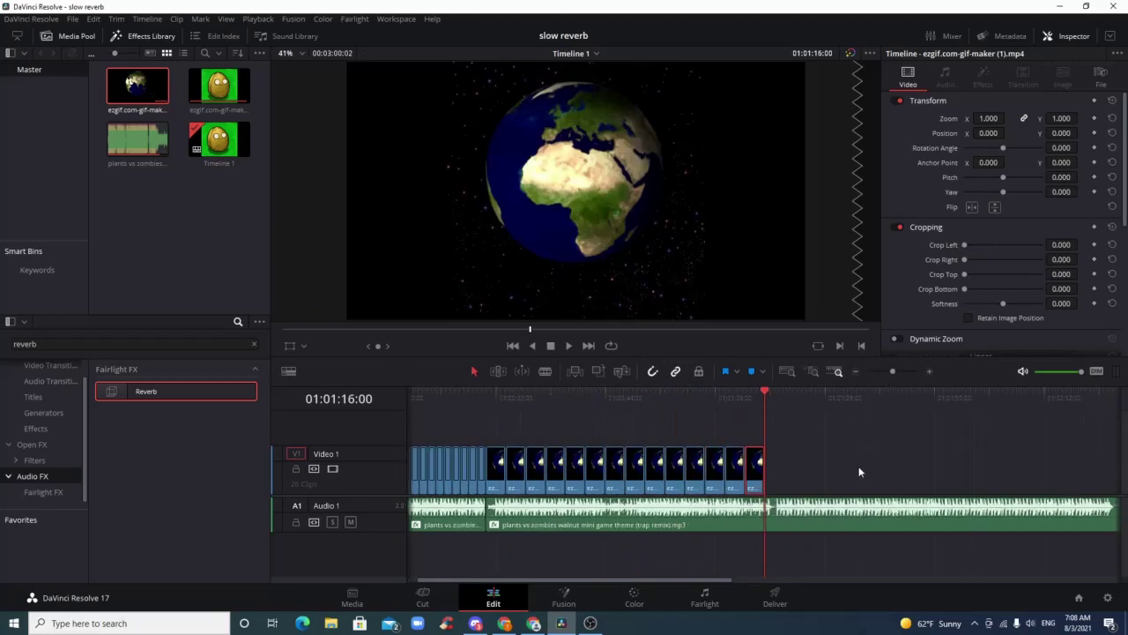